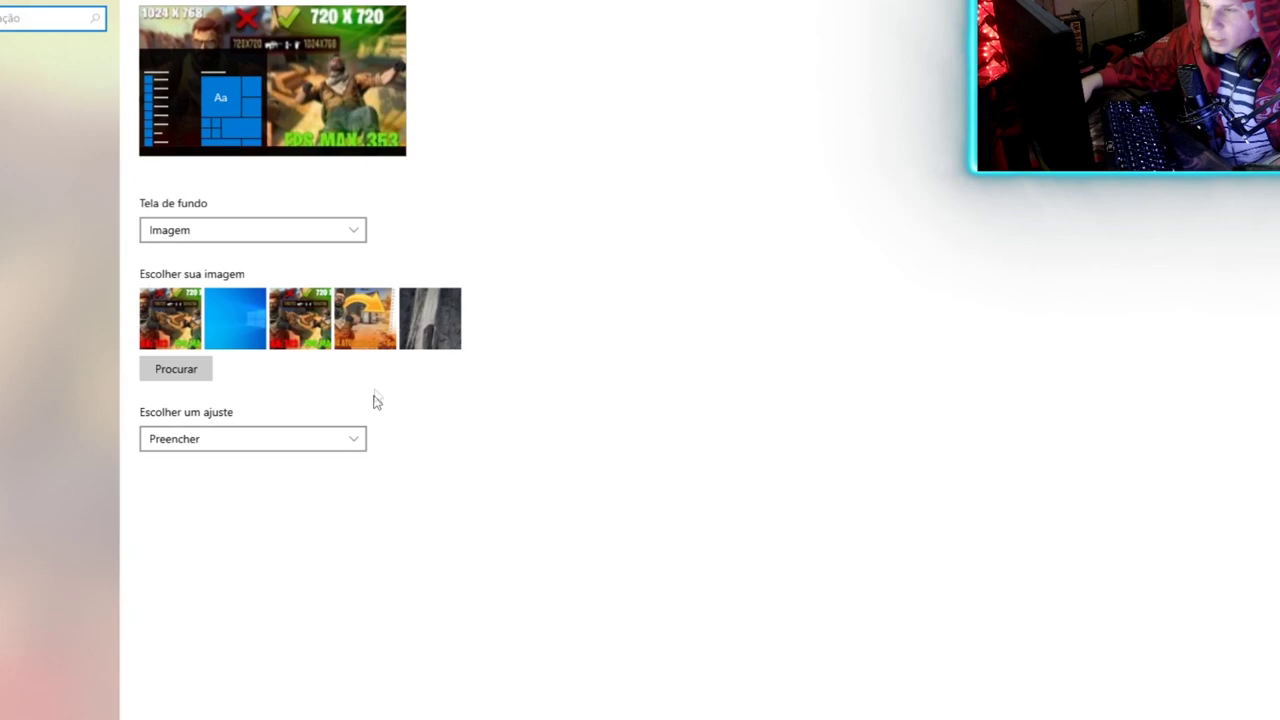
Set the desktop background to the plain blue Windows image
click(235, 318)
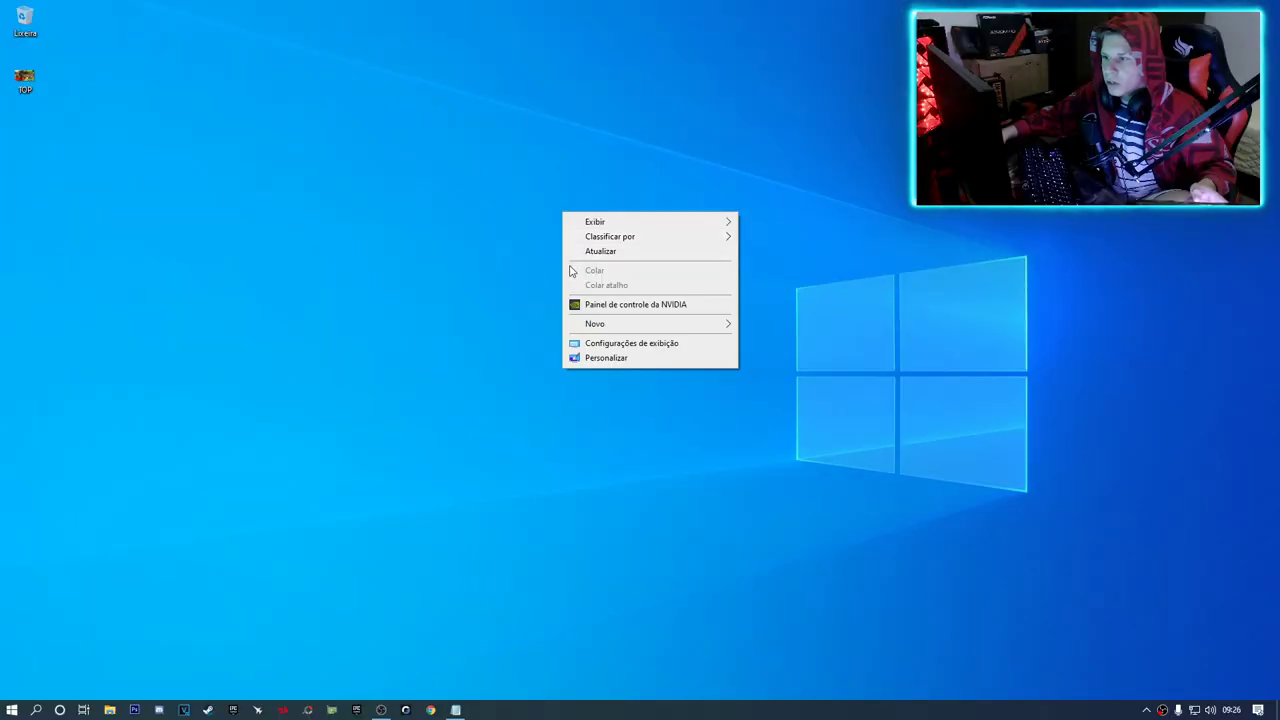
click(220, 206)
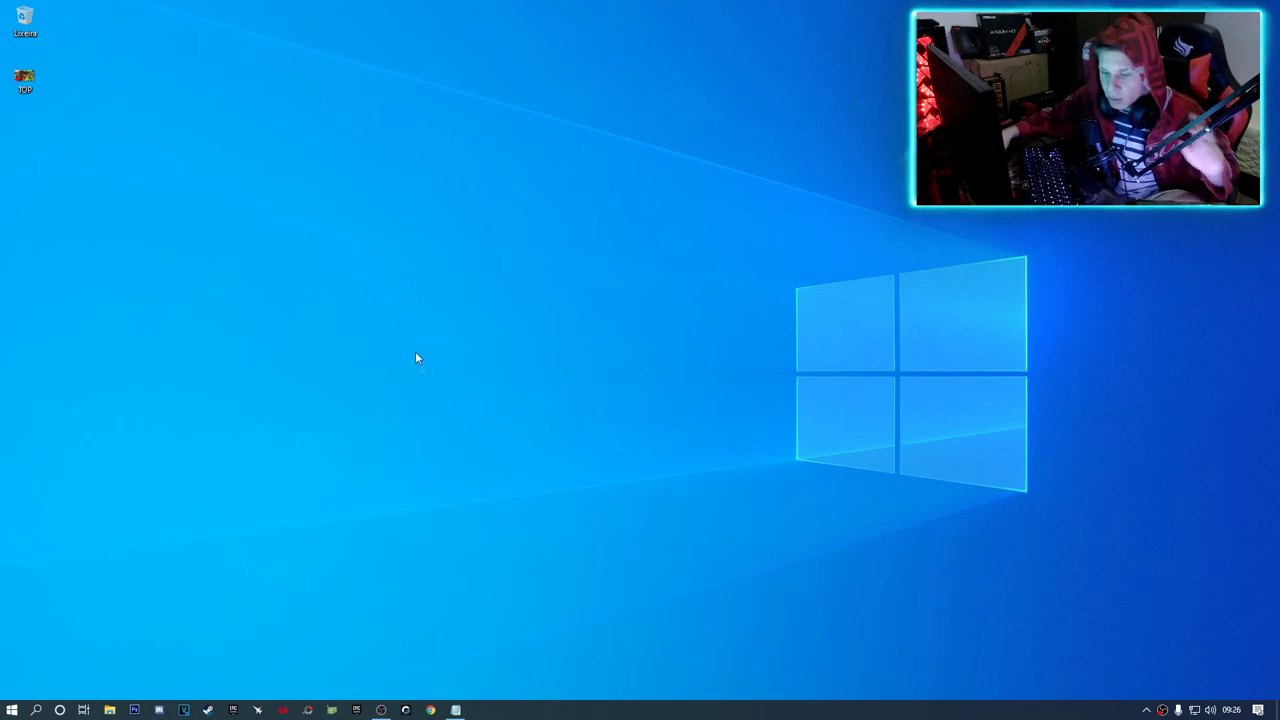
Open the installed apps list in Windows Settings and uninstall Bubble Witch 3 Saga
click(12, 710)
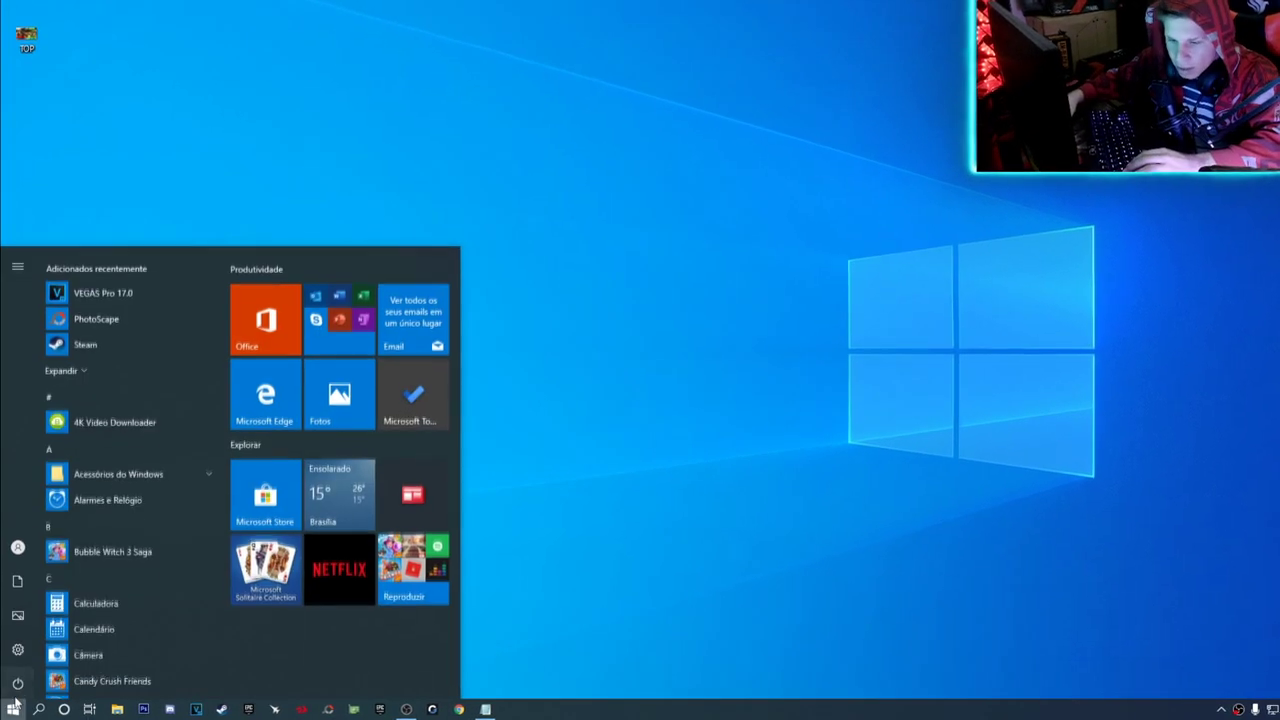
click(18, 646)
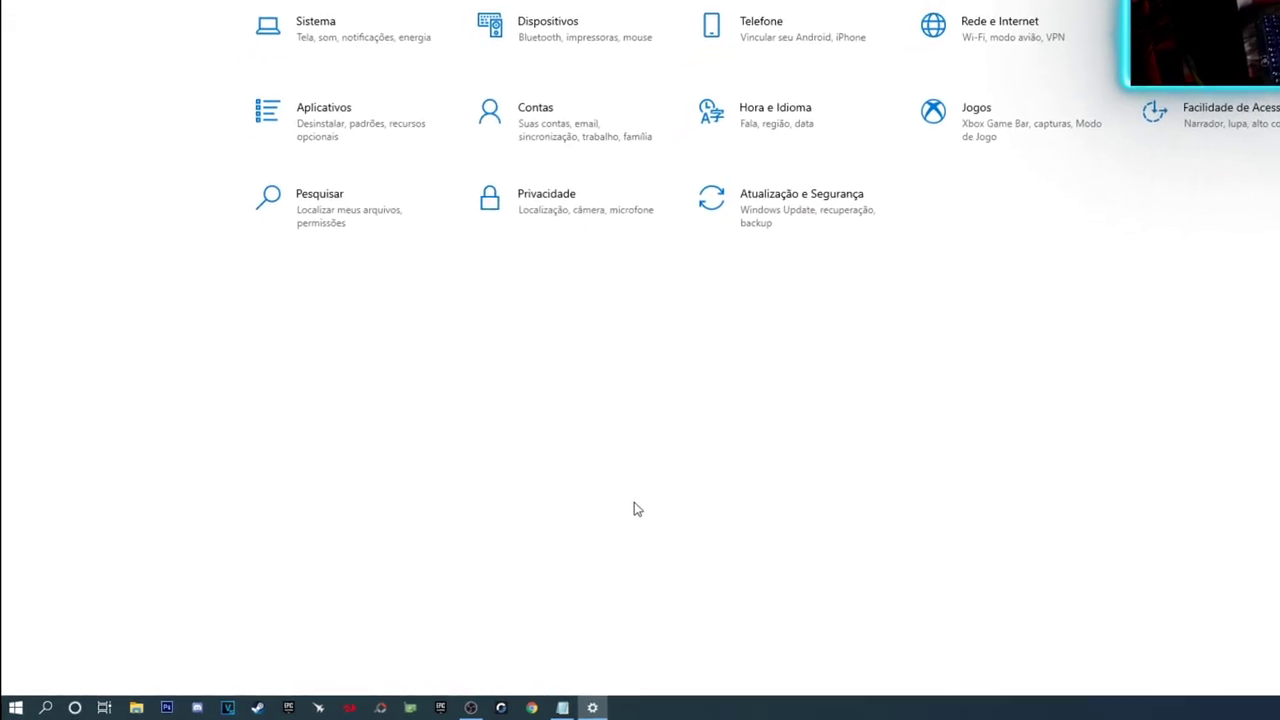
click(338, 128)
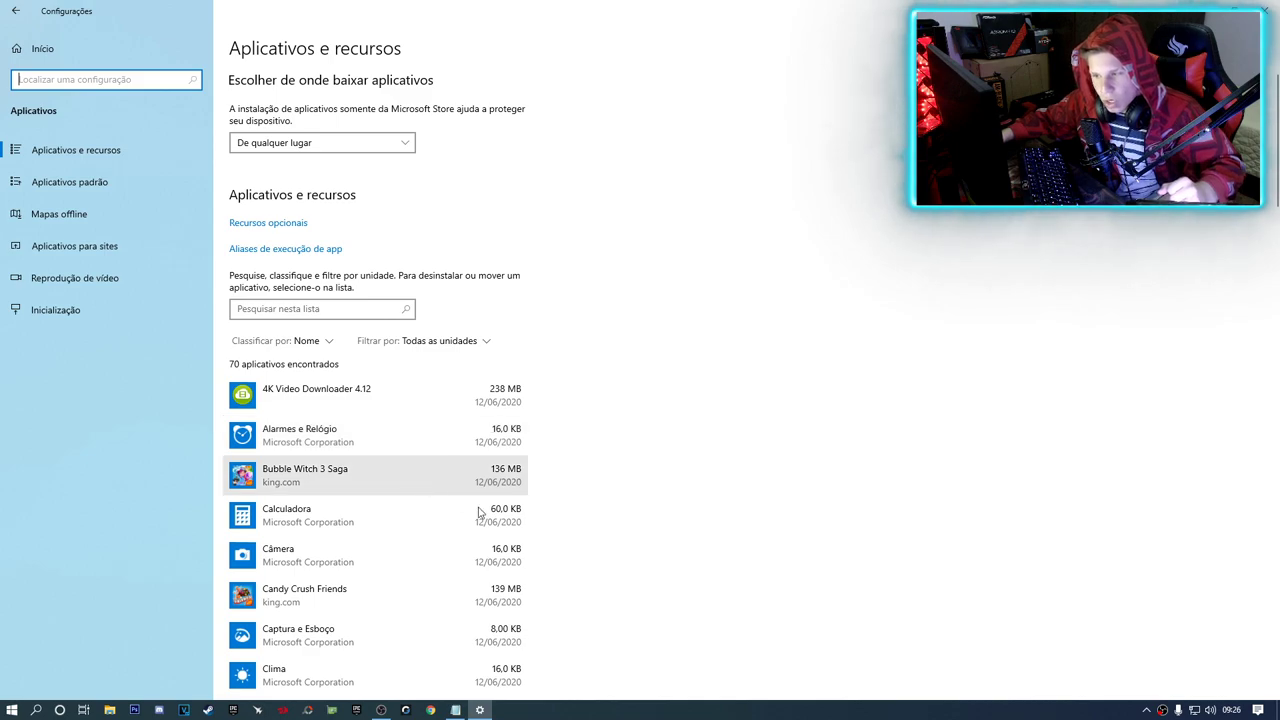
scroll(400, 420, down, 1)
click(281, 379)
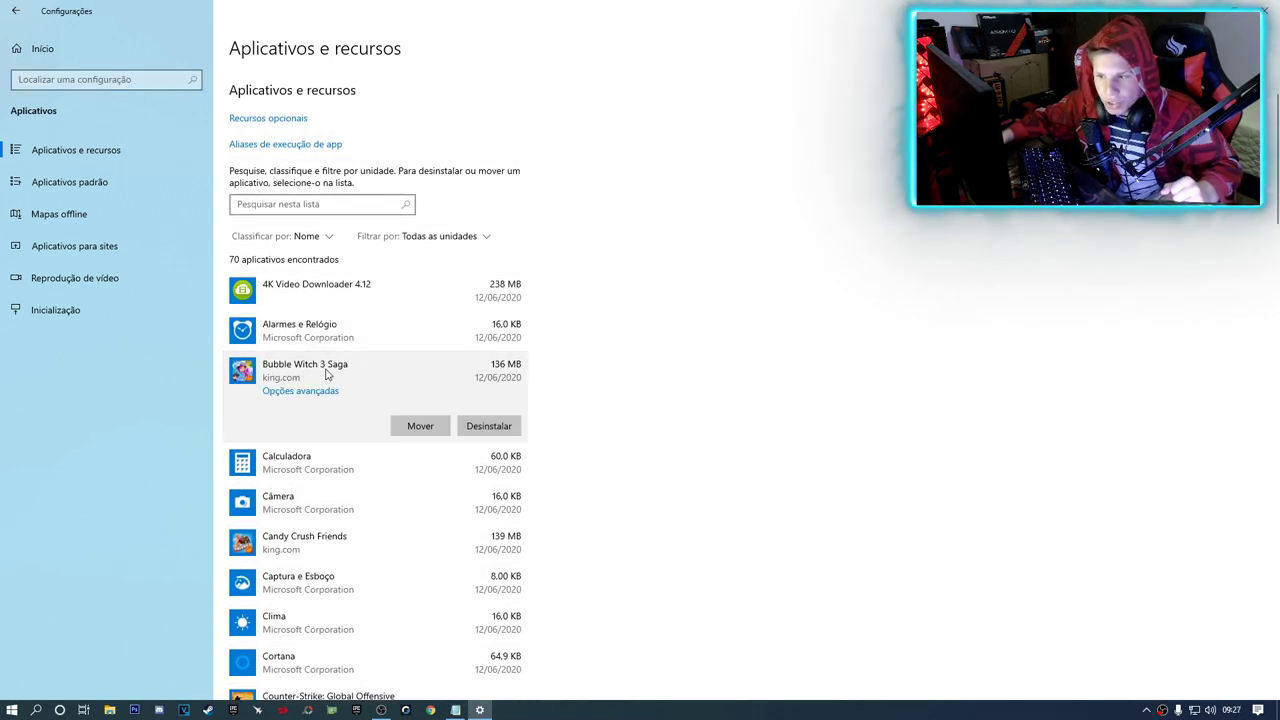
click(476, 426)
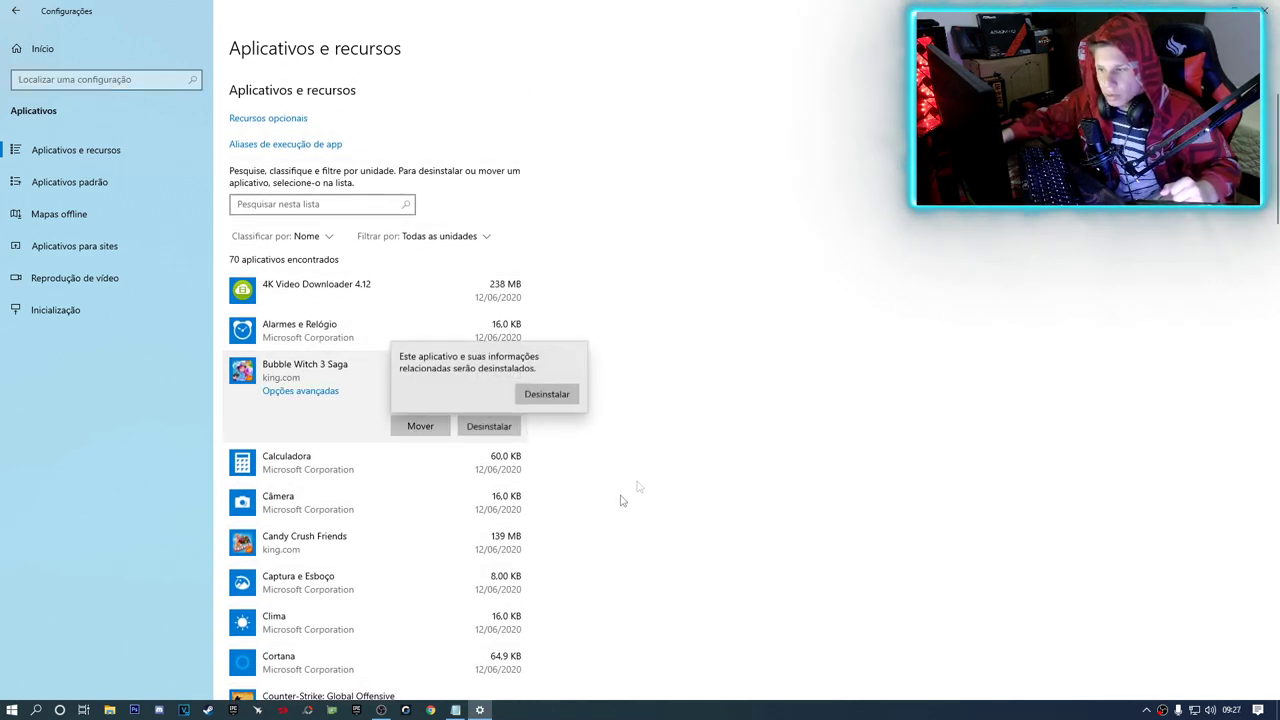
click(541, 393)
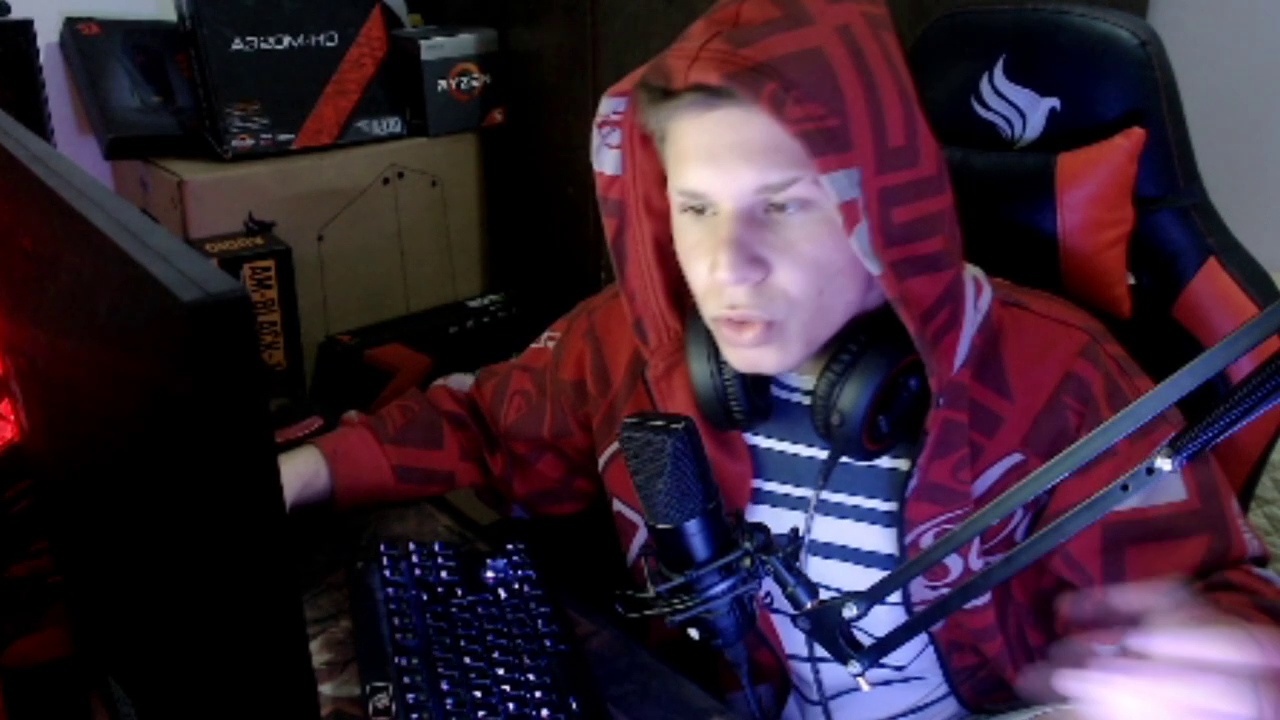
Start the uninstall of Candy Crush Friends in the installed apps list
scroll(321, 349, down, 2)
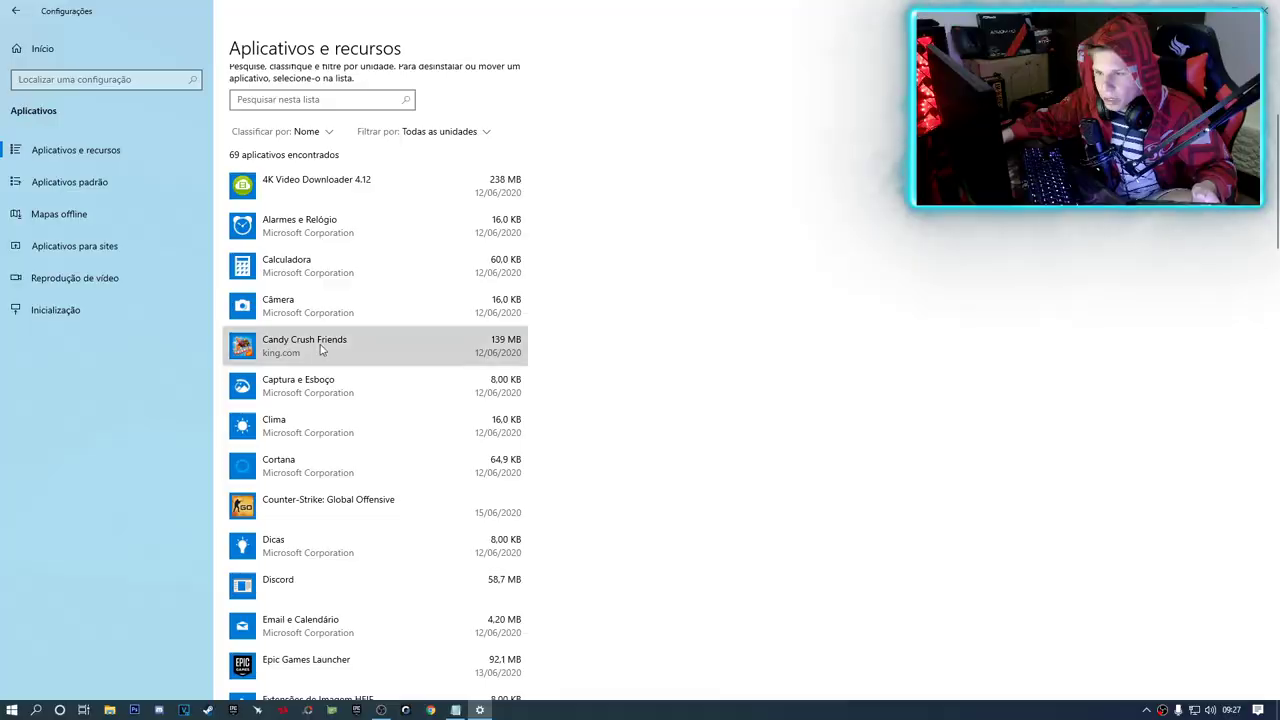
click(321, 349)
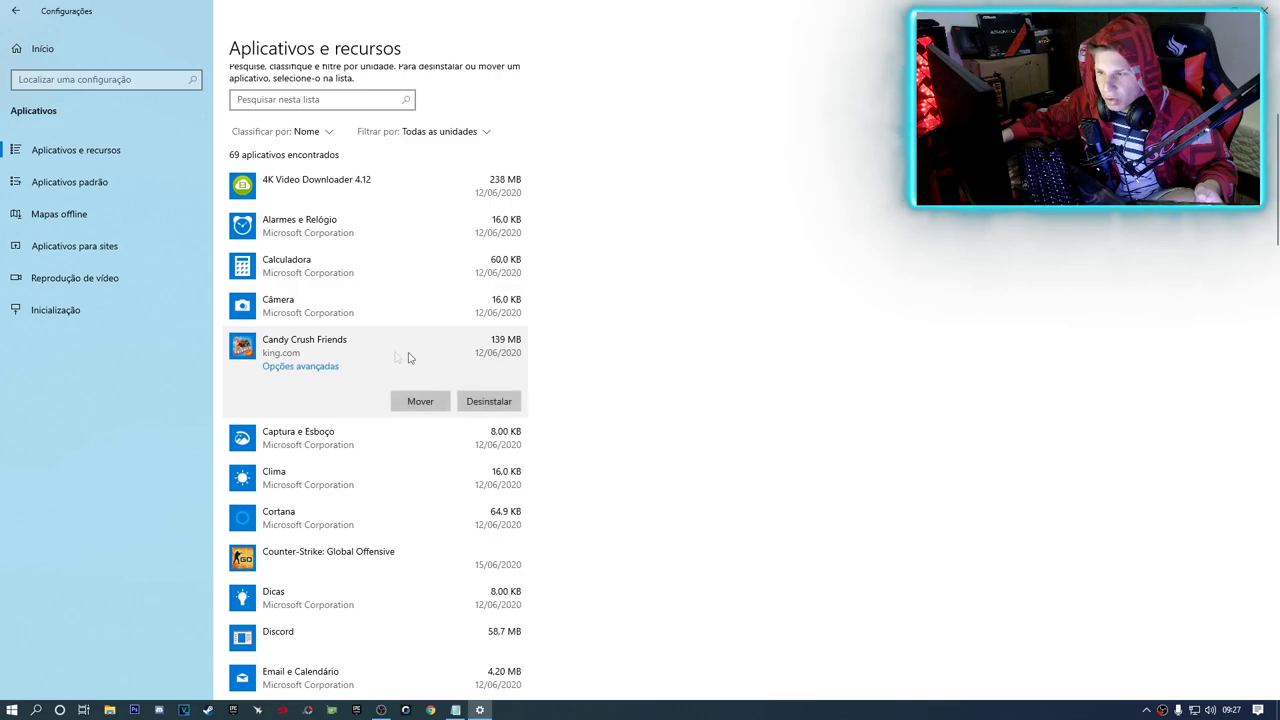
click(505, 402)
click(711, 371)
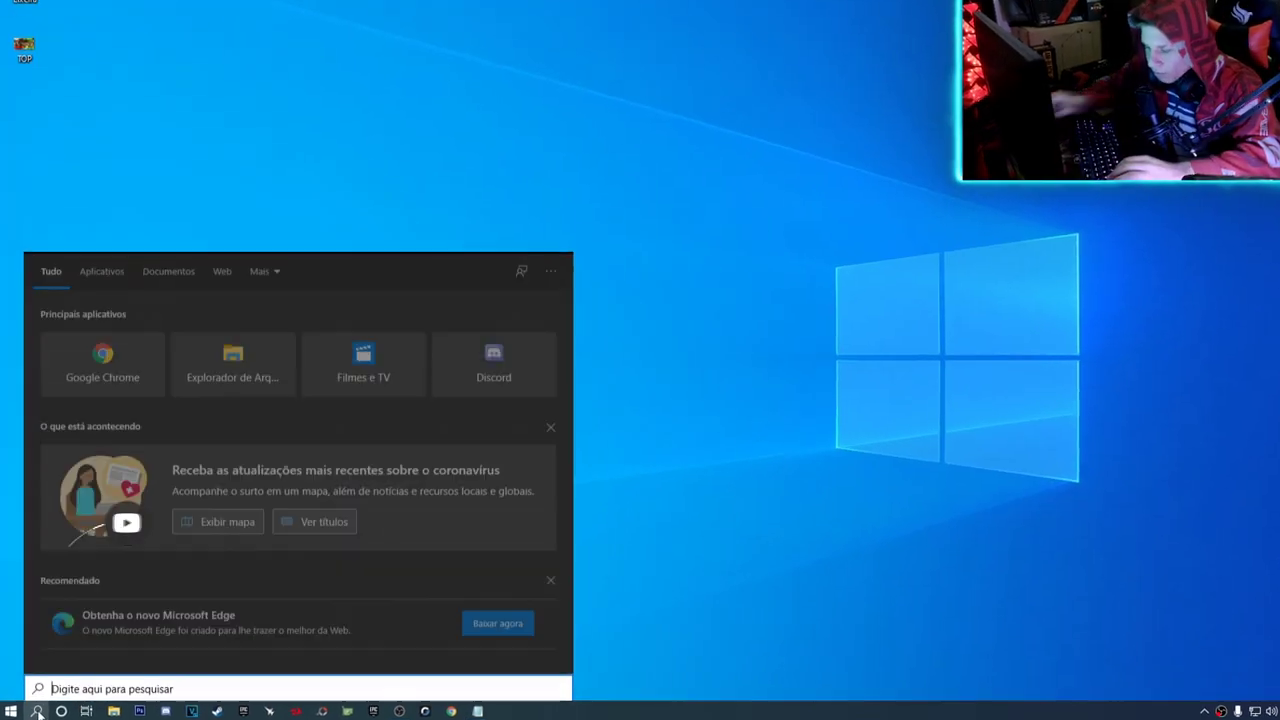
Search Windows for "micro" and open the Microsoft Store
text(mira)
key(BackSpace)
key(BackSpace)
text(cro)
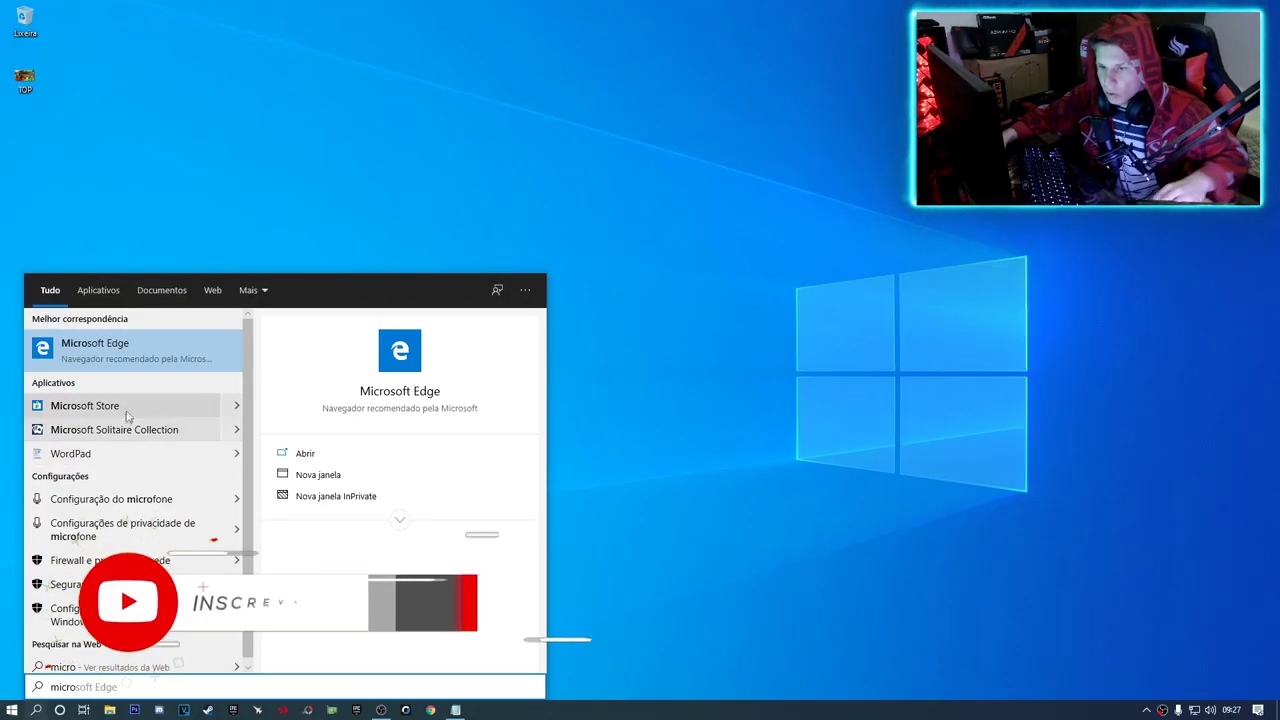
click(85, 405)
click(839, 75)
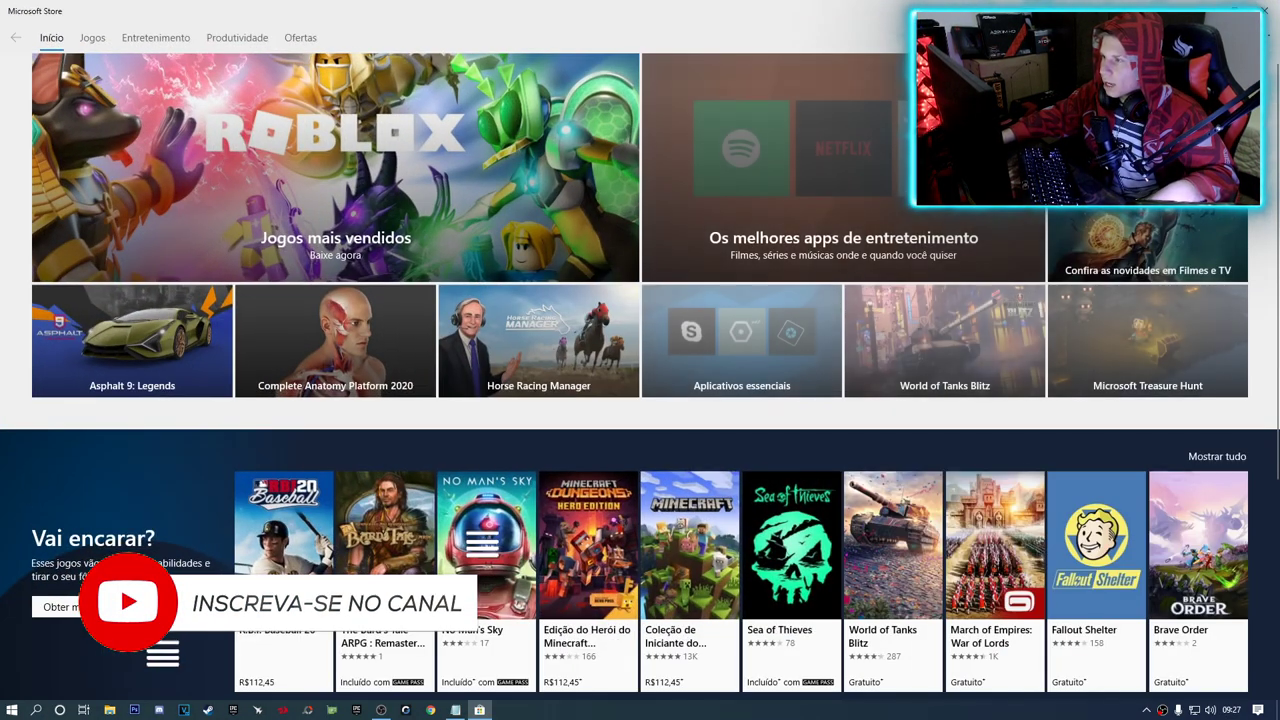
Open the Microsoft Store settings, switch off showing products on the live tile, and return to the desktop
click(1268, 40)
click(1058, 254)
scroll(548, 345, down, 1)
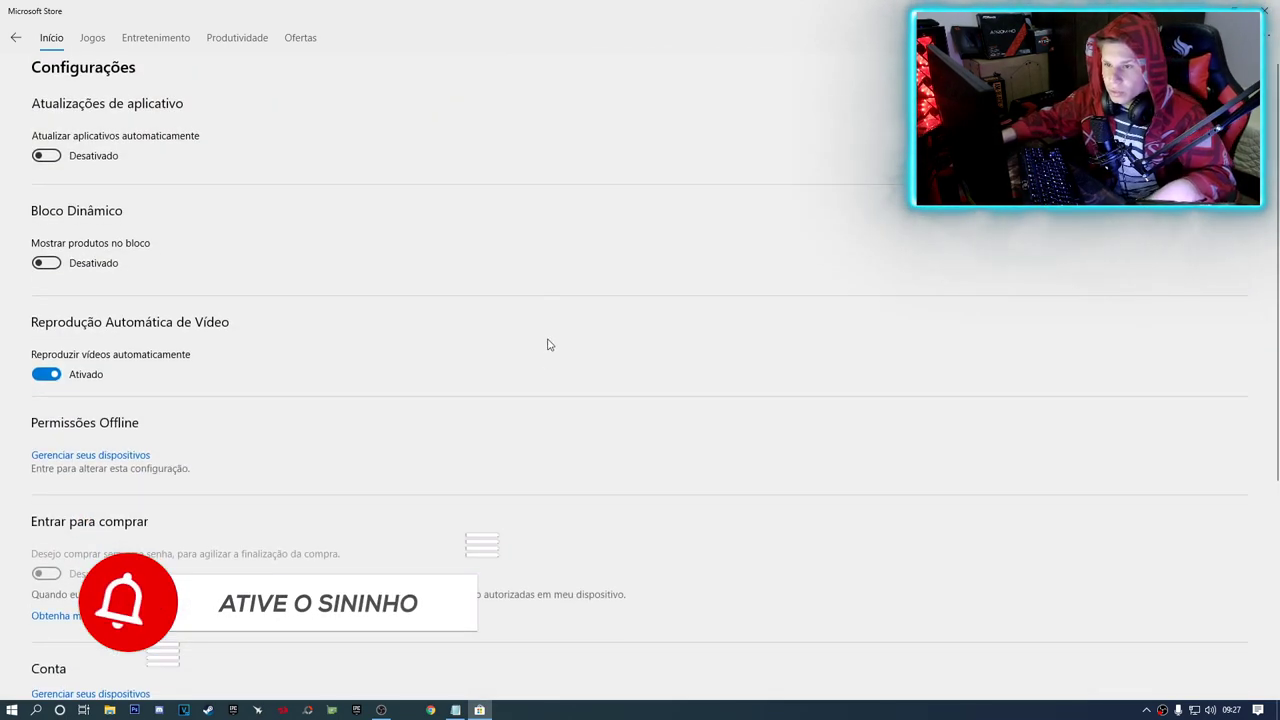
click(50, 263)
scroll(50, 270, down, 3)
scroll(35, 320, up, 3)
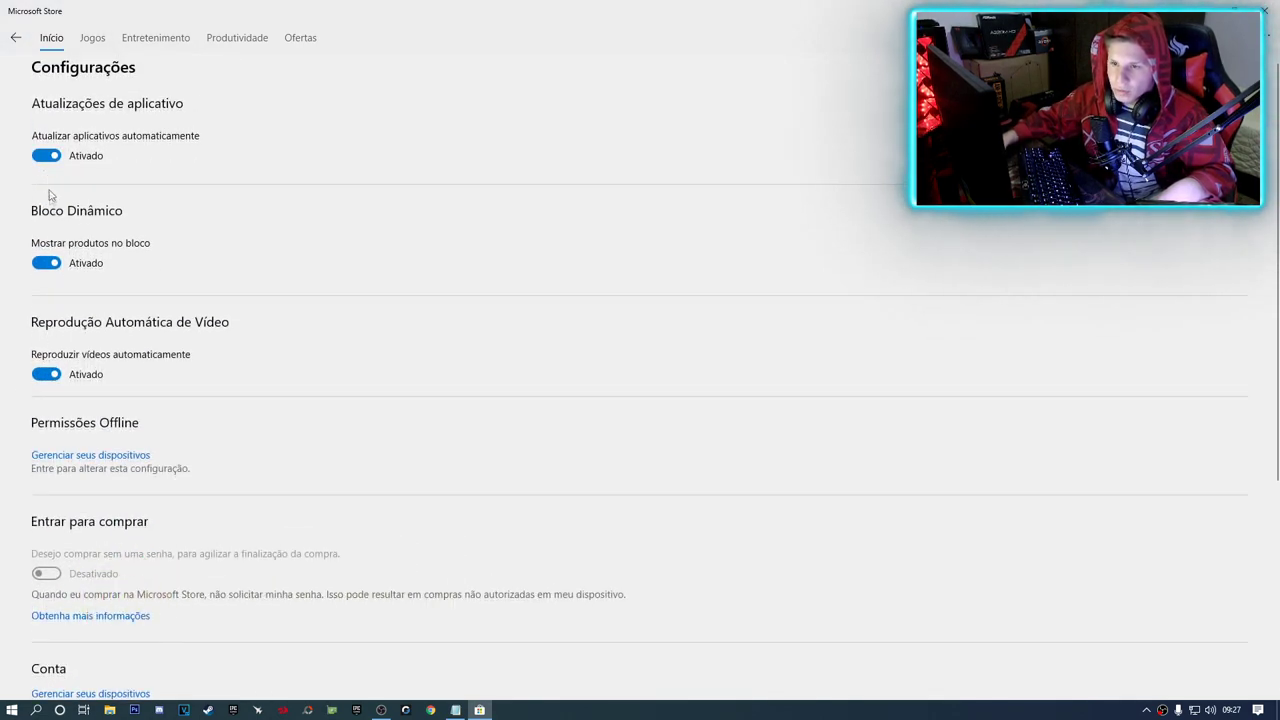
click(47, 263)
key(super+d)
Open the Game Mode page of the Windows gaming settings to check its state, and close Settings
key(super)
key(super+i)
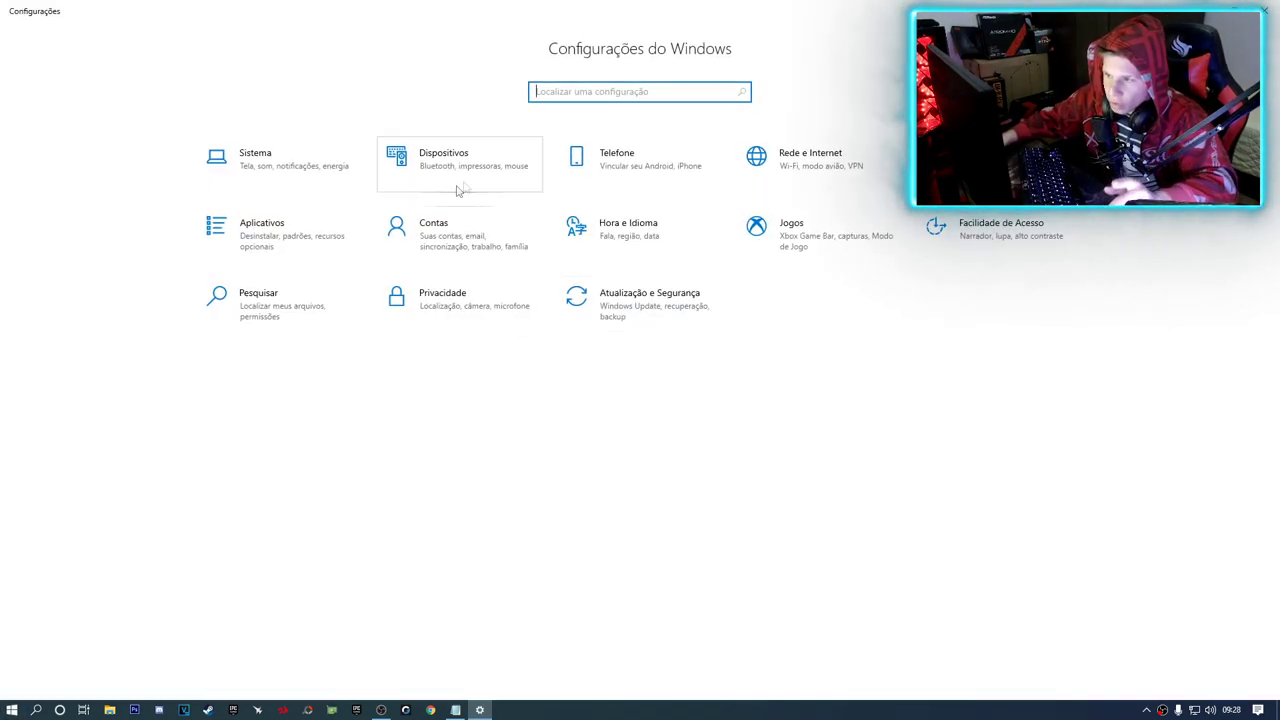
click(805, 236)
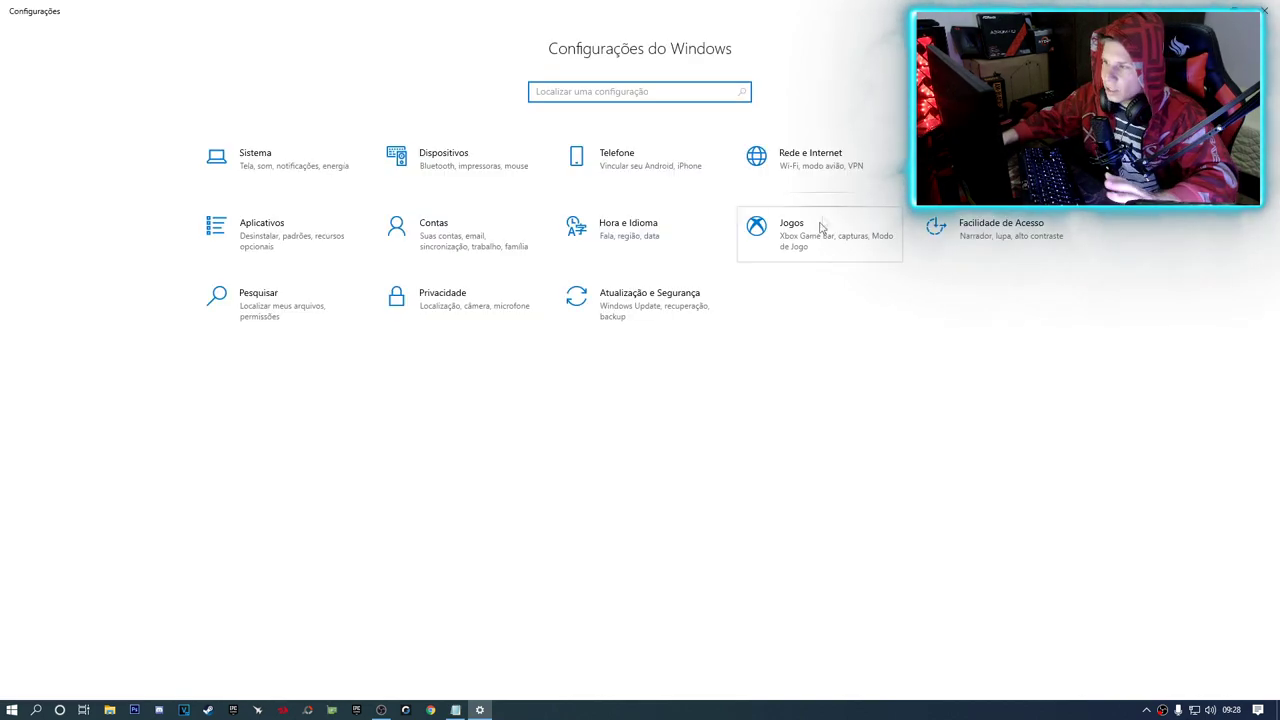
click(818, 232)
click(56, 224)
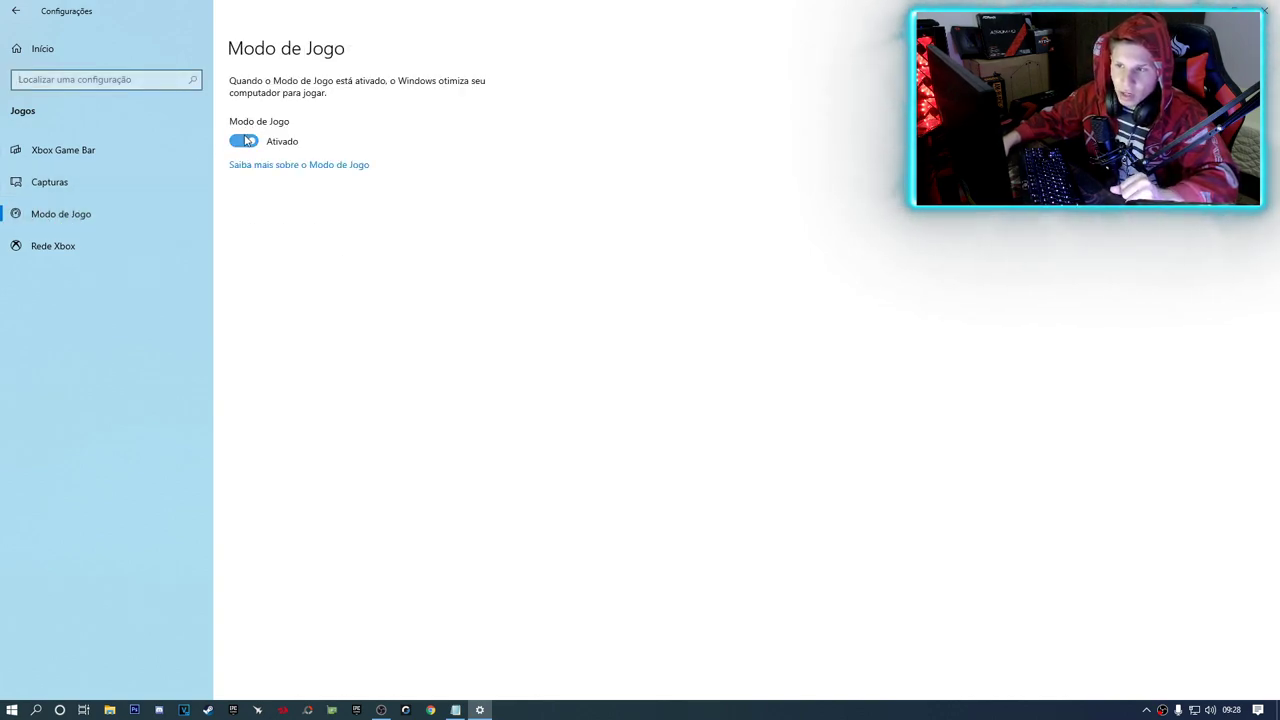
key(alt+F4)
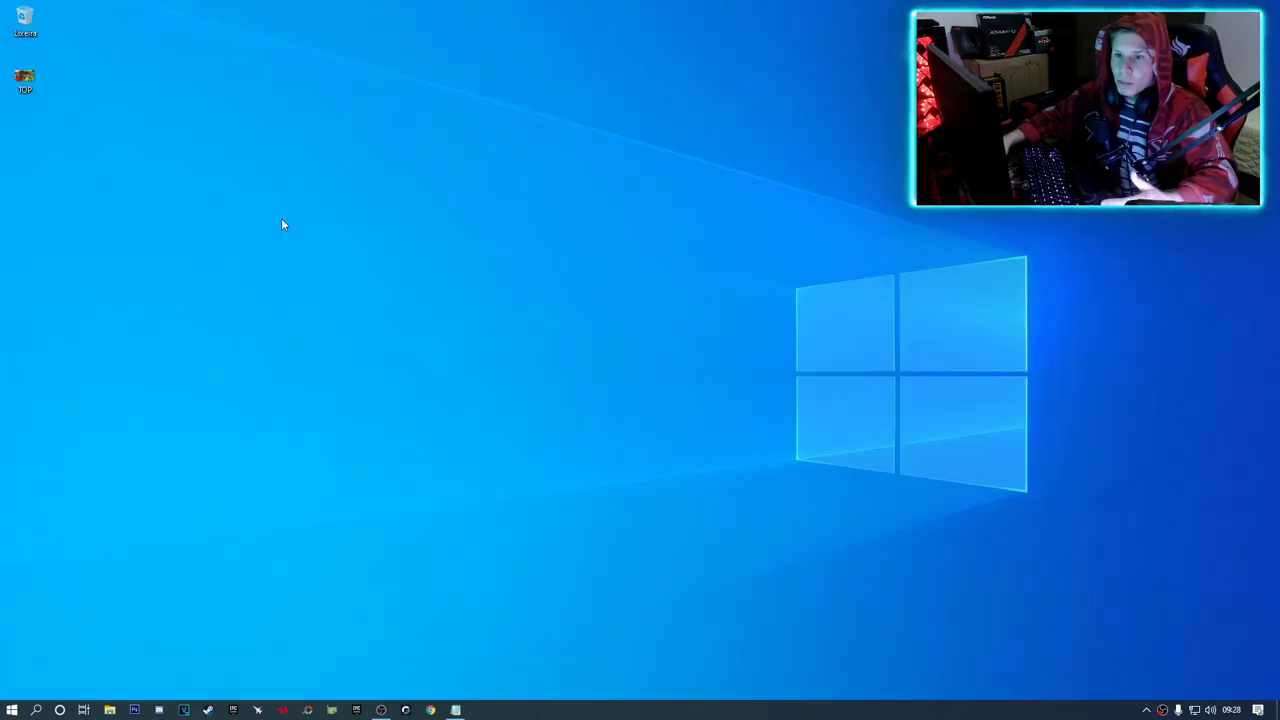
Switch to Chrome and search the web for ccleaner
click(428, 709)
text(c)
key(BackSpace)
key(BackSpace)
text(ccl)
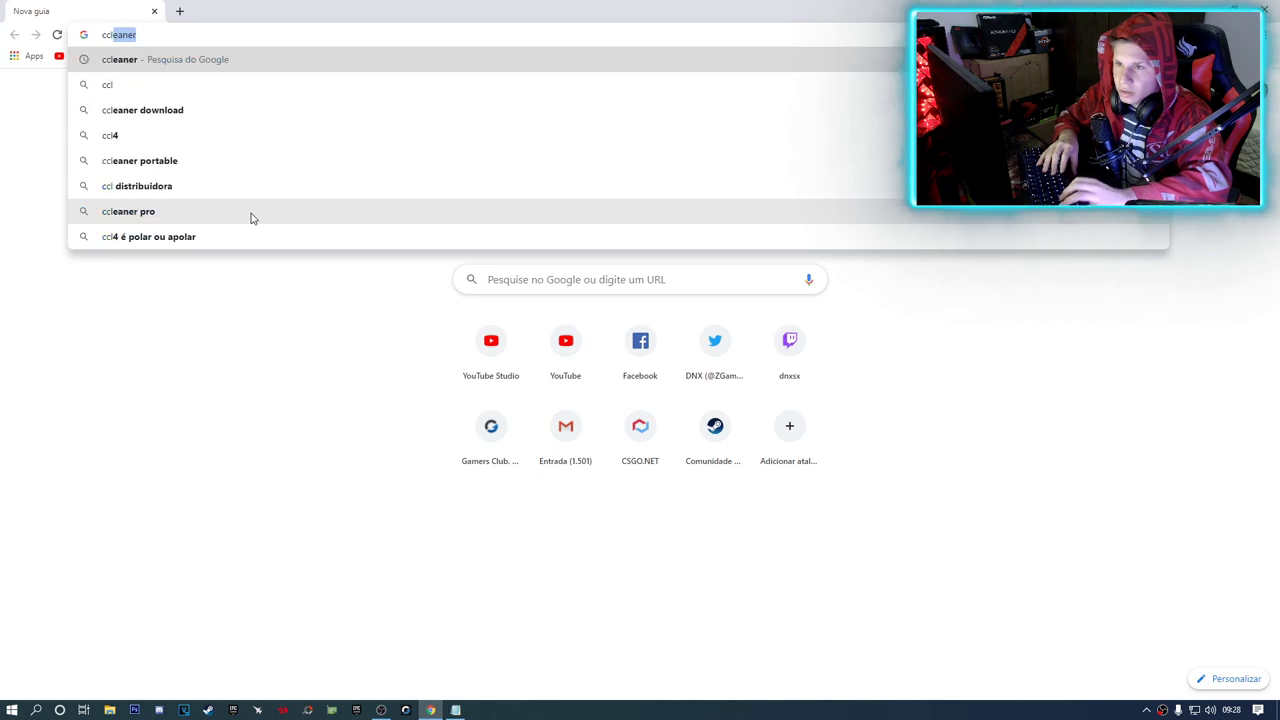
text(e)
key(Return)
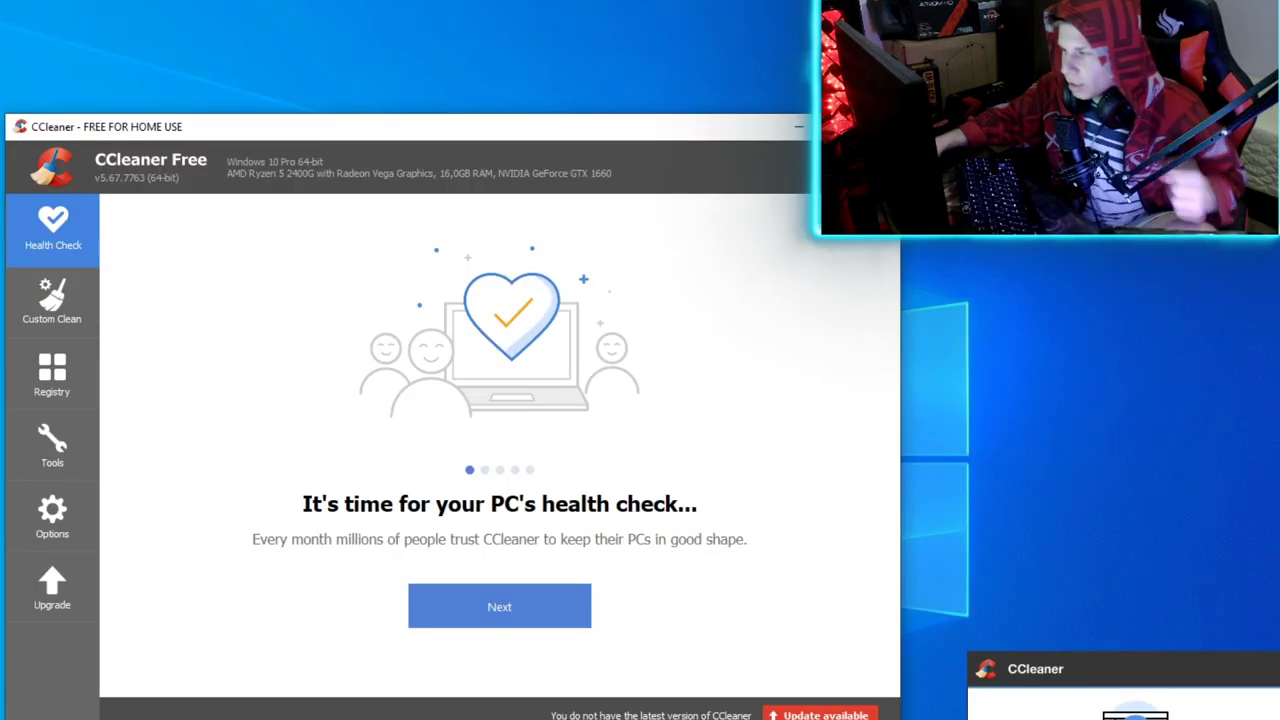
Switch to CCleaner, dismiss its pop-up, and scan the registry for issues with all categories selected
click(1268, 672)
click(52, 300)
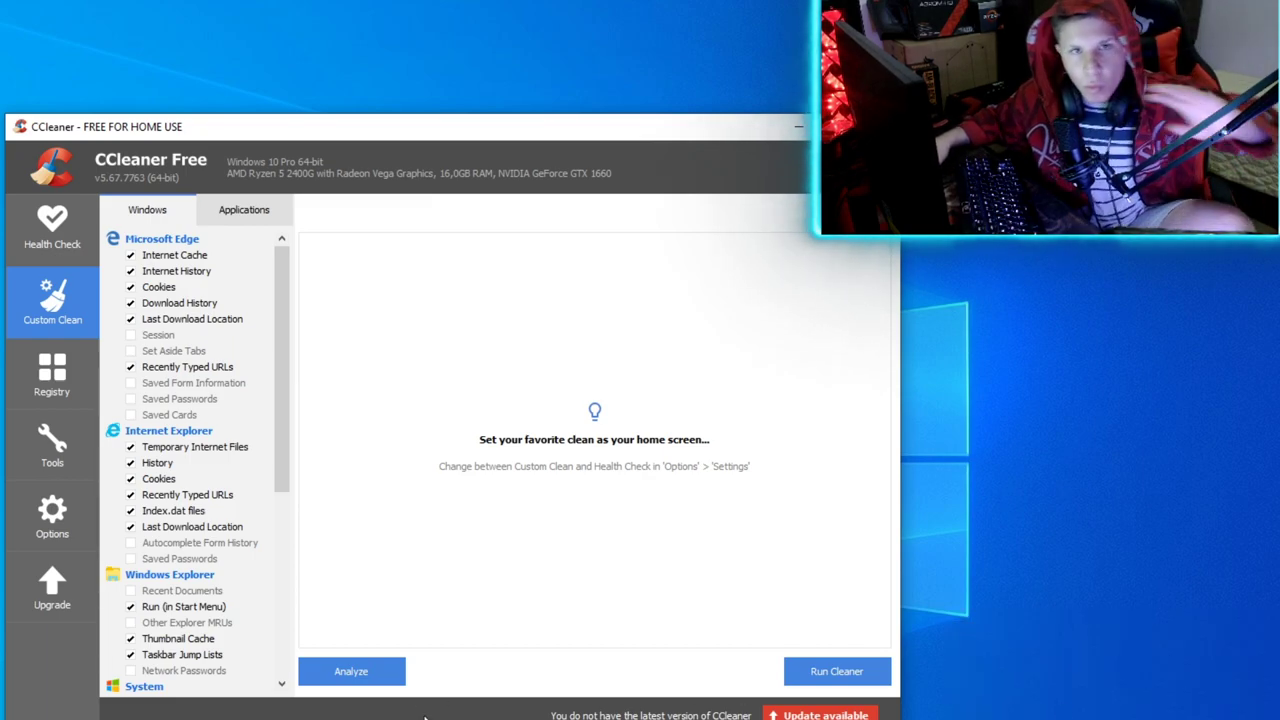
click(56, 370)
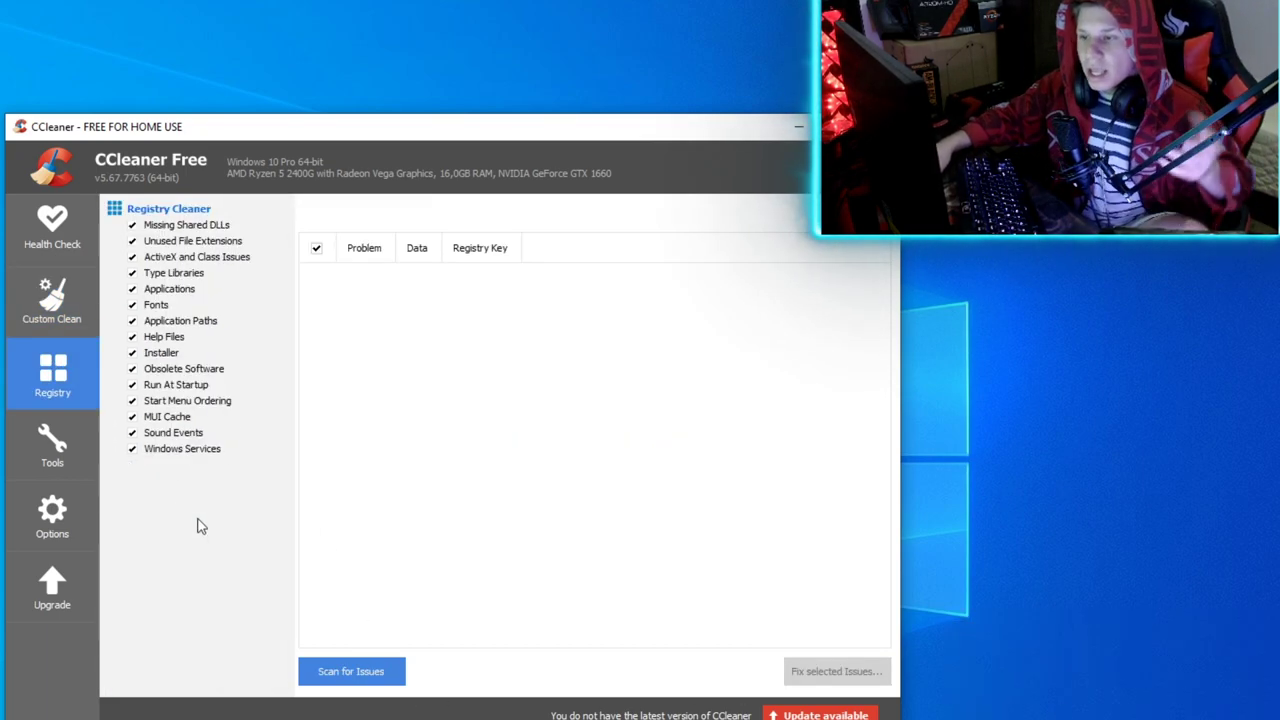
click(322, 678)
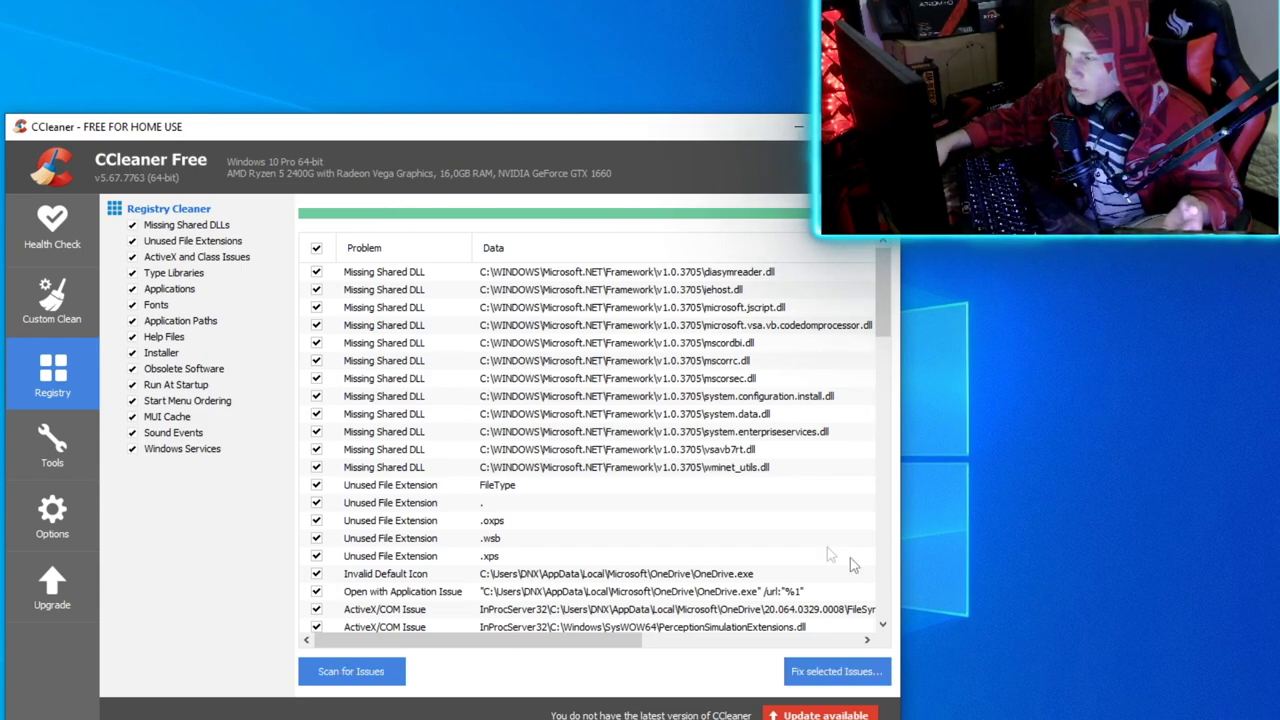
Fix the selected registry issues found by the scan one after another, starting with the missing shared DLL
click(833, 672)
click(500, 476)
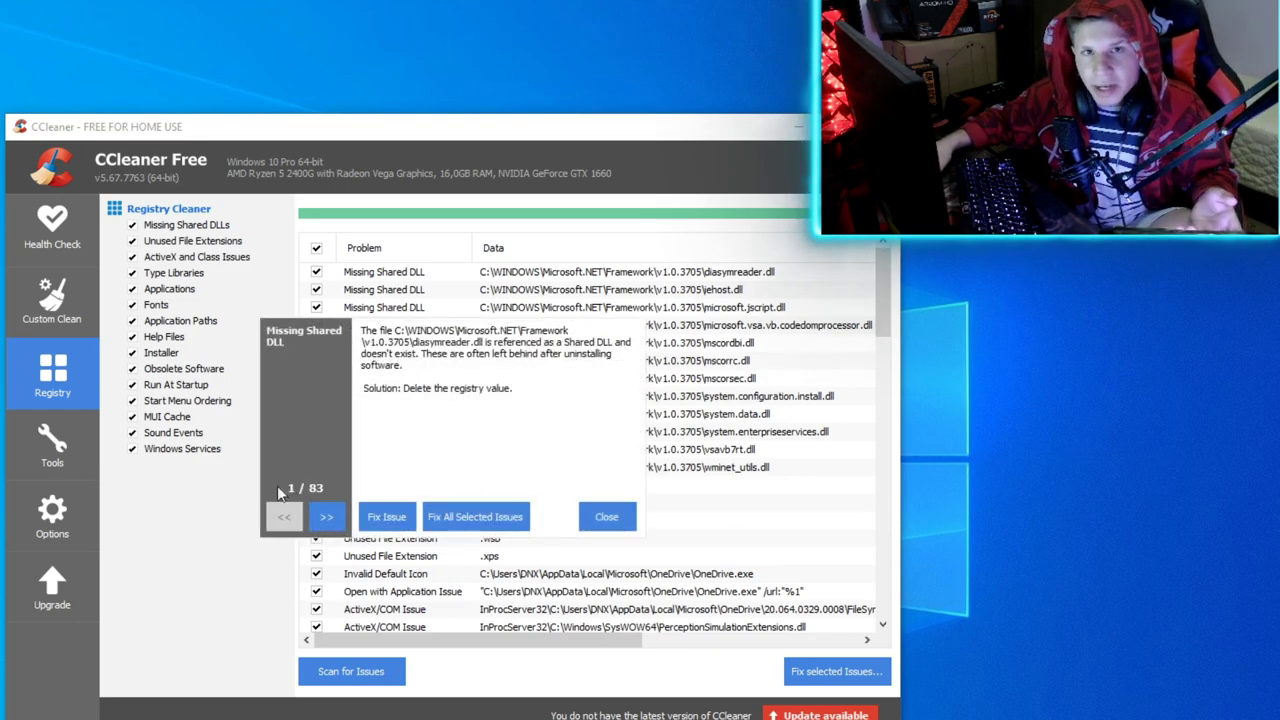
click(388, 520)
click(389, 521)
click(390, 522)
click(391, 523)
click(392, 525)
click(392, 525)
click(392, 525)
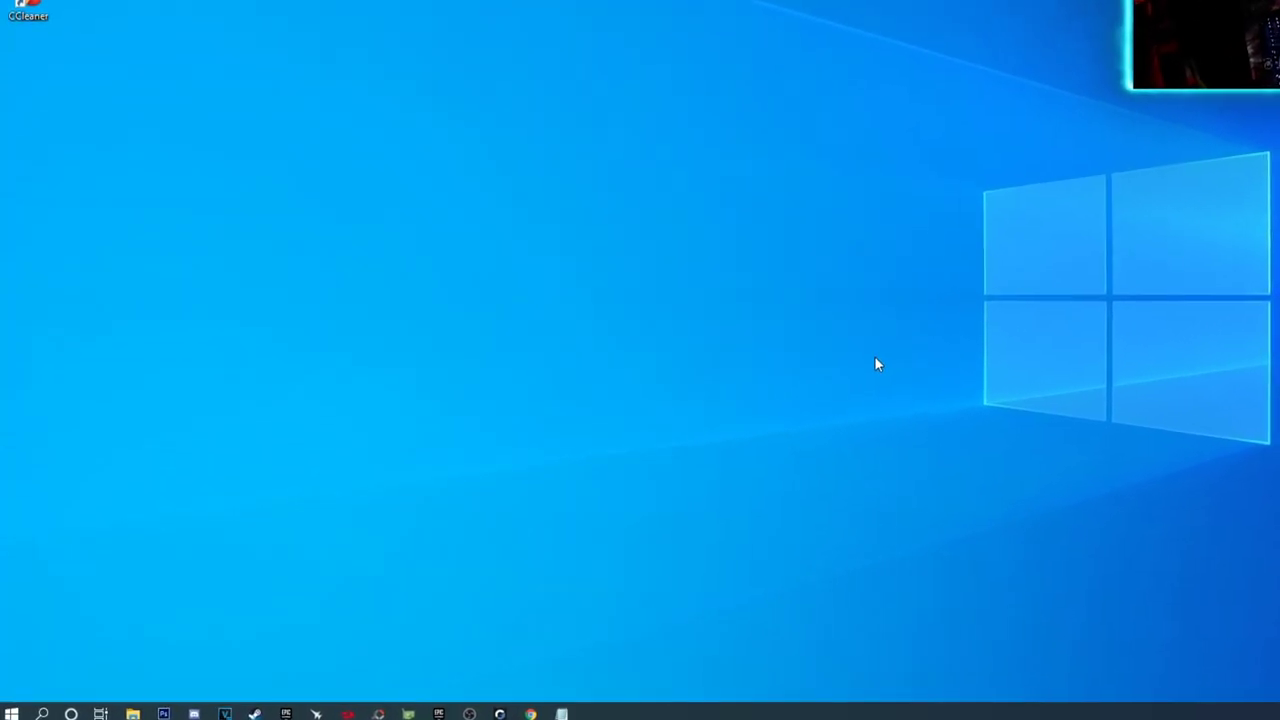
Open the user's temporary files folder by running %temp%
key(super+r)
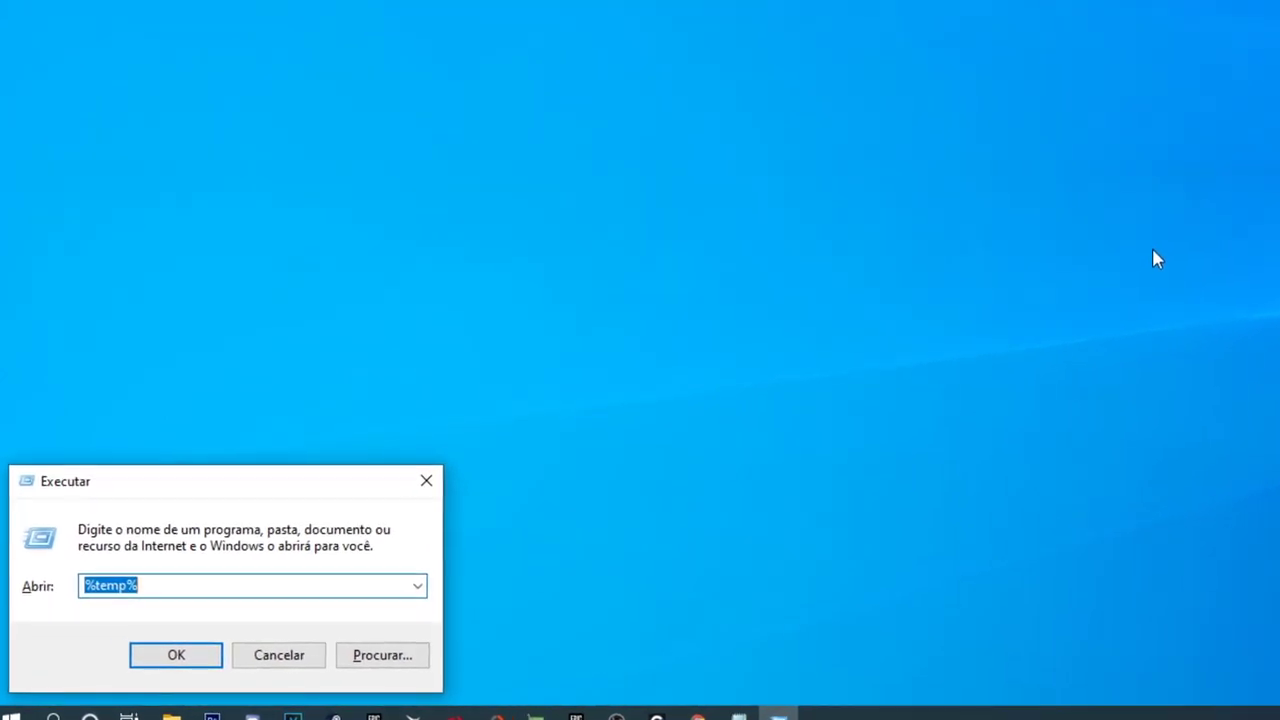
key(Home)
key(Right)
key(Right)
key(Right)
key(Right)
key(Right)
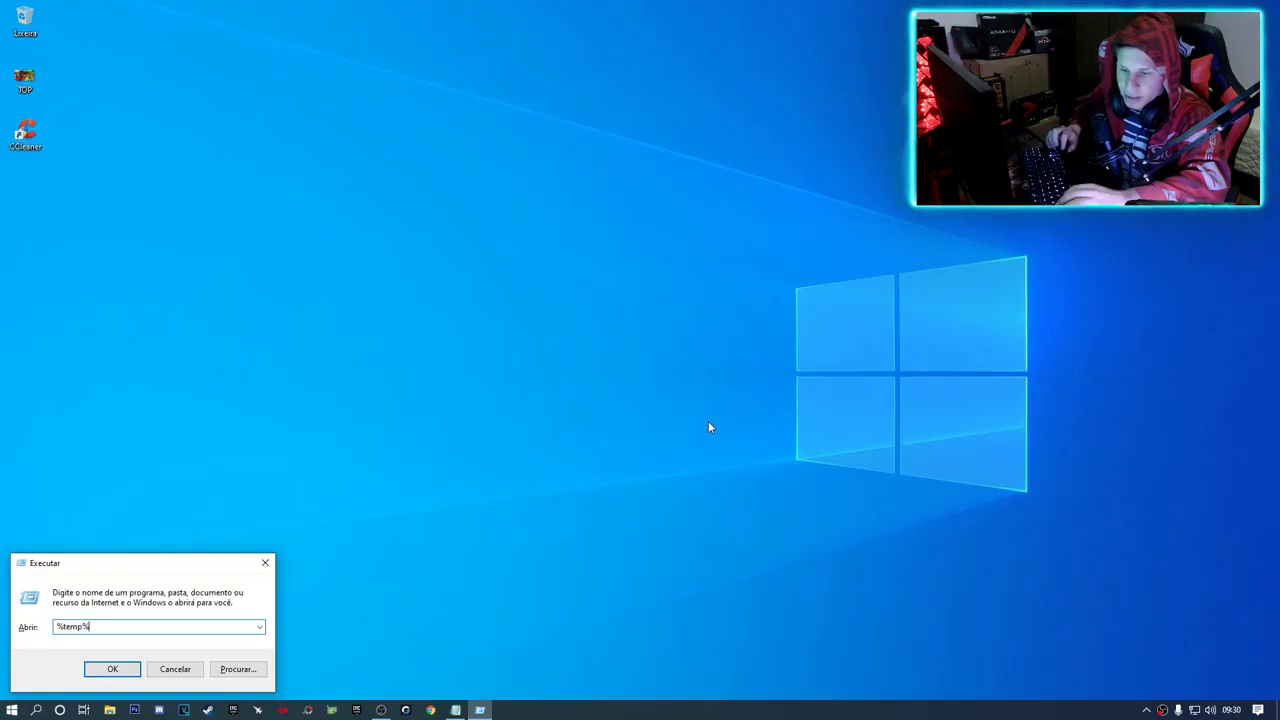
key(Return)
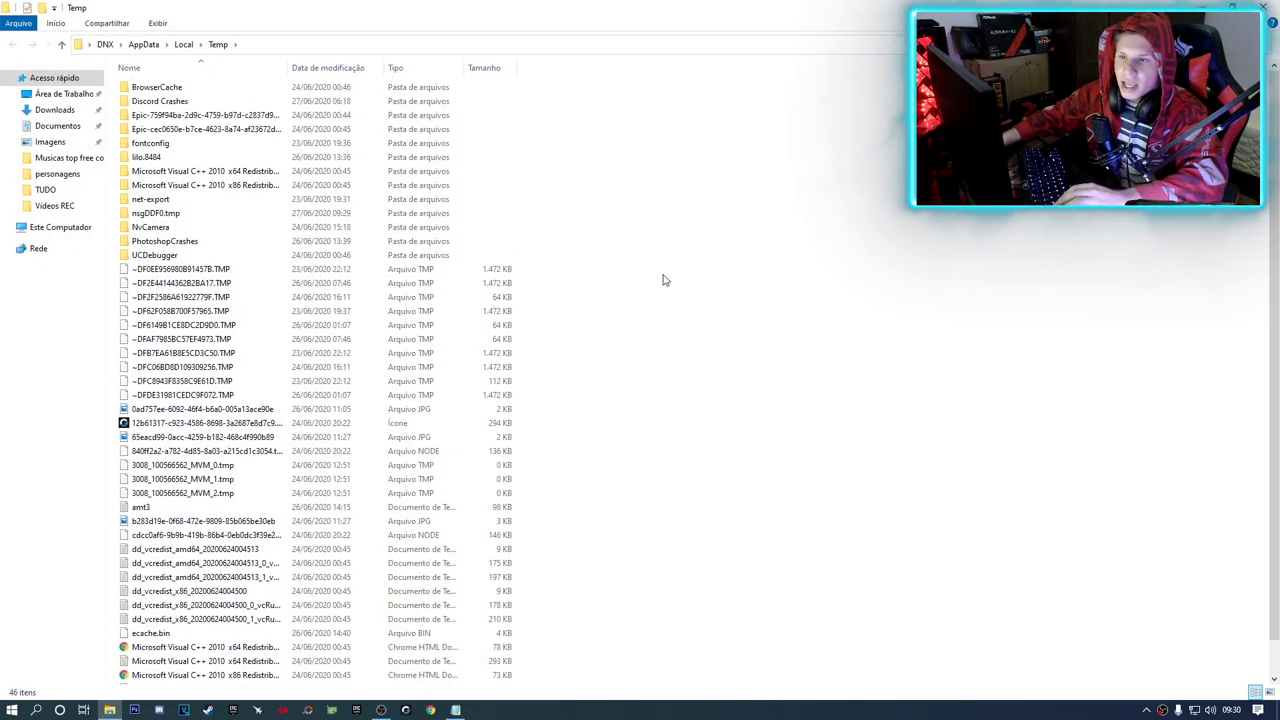
Delete all files and folders in the user's Temp folder, ignoring items in use, and return to the desktop
key(ctrl+a)
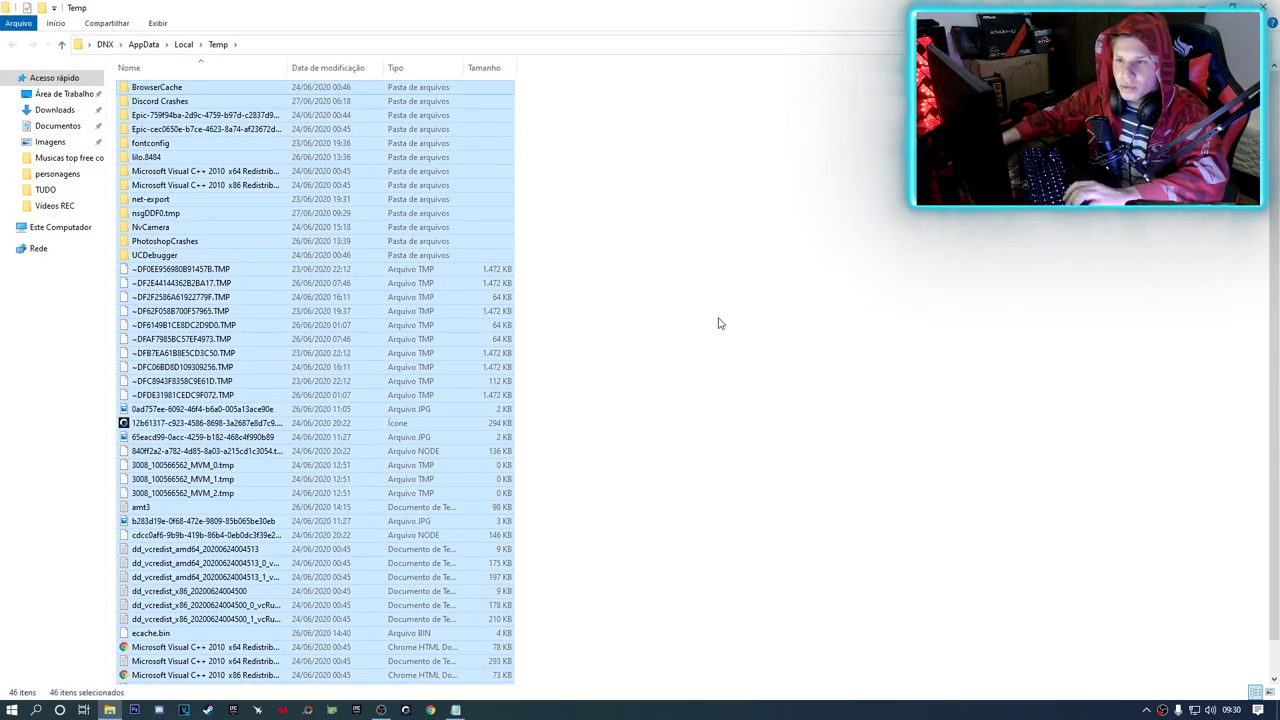
key(Delete)
key(Return)
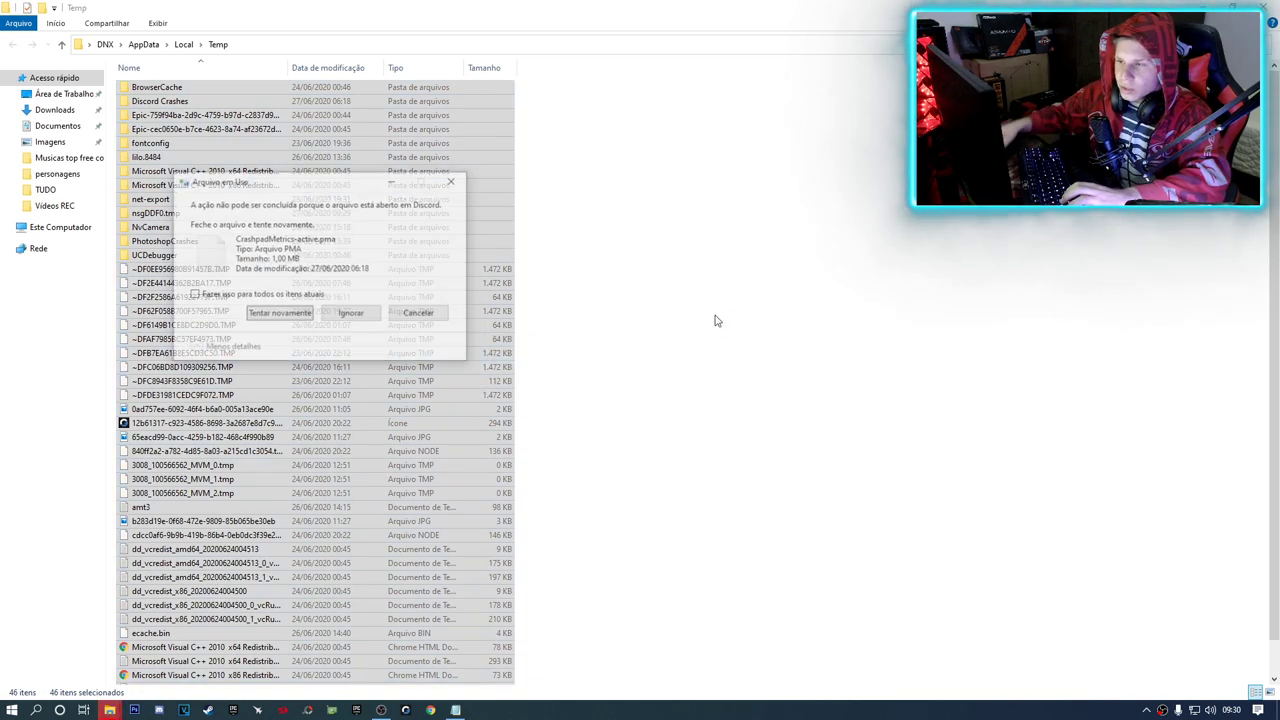
click(298, 318)
click(367, 313)
click(334, 313)
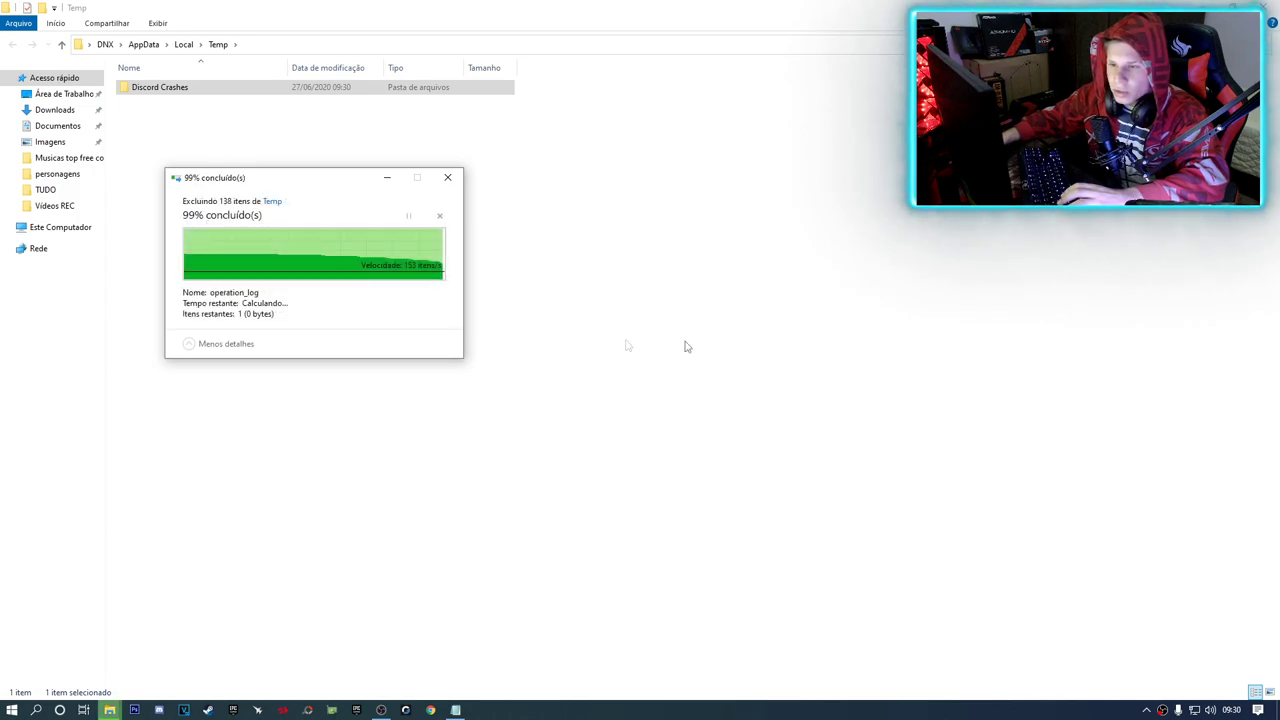
key(super+d)
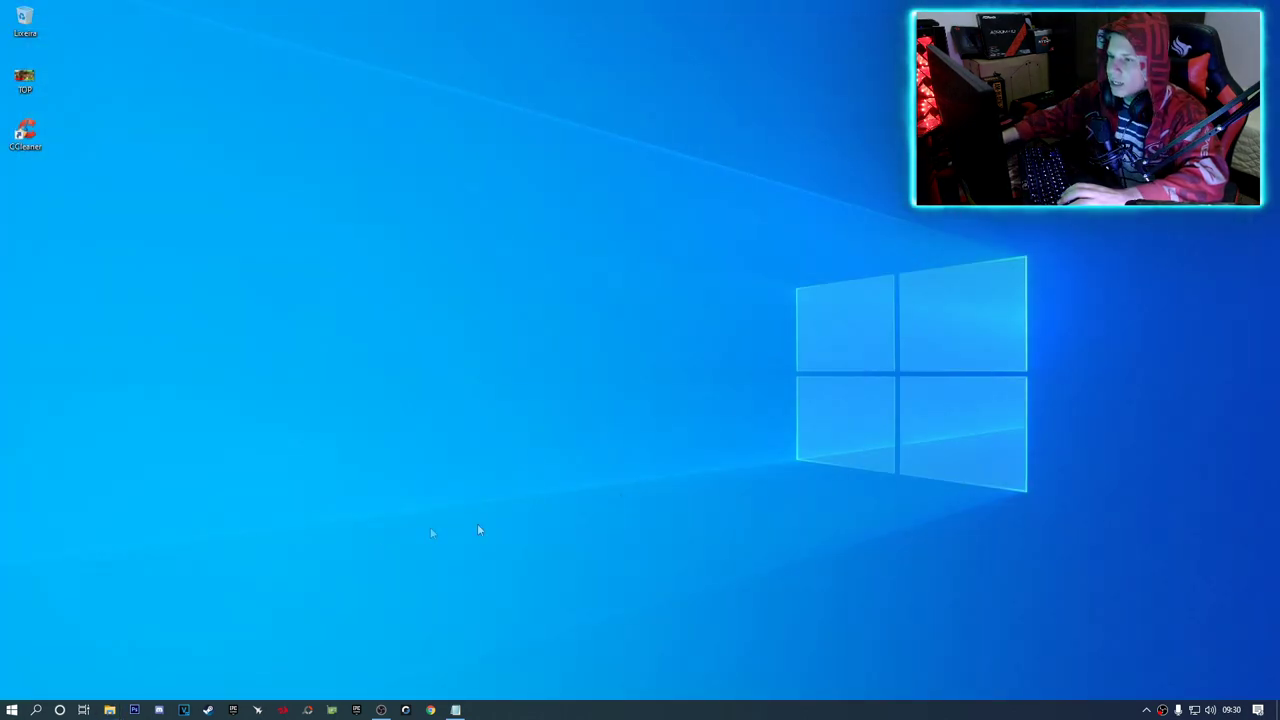
Open the C:\Windows\Temp folder by running temp, permanently delete all its contents and return to the desktop
key(super+r)
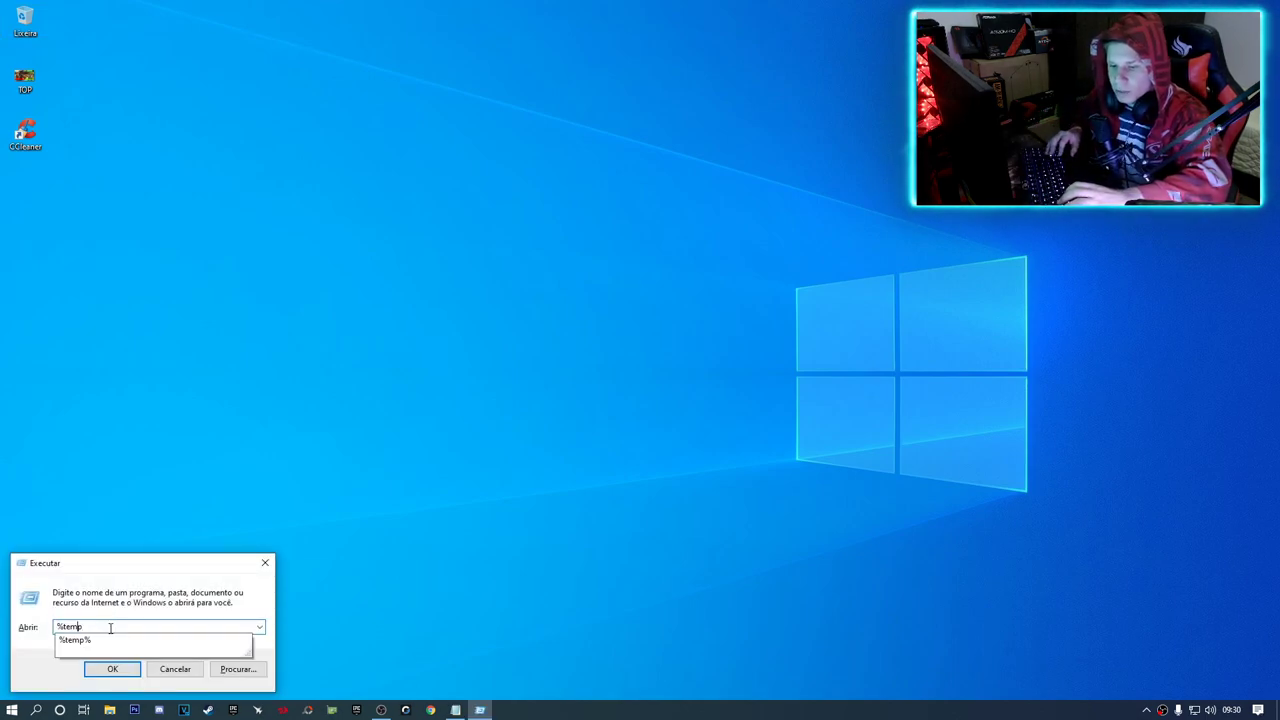
key(Return)
key(ctrl+a)
key(shift+Delete)
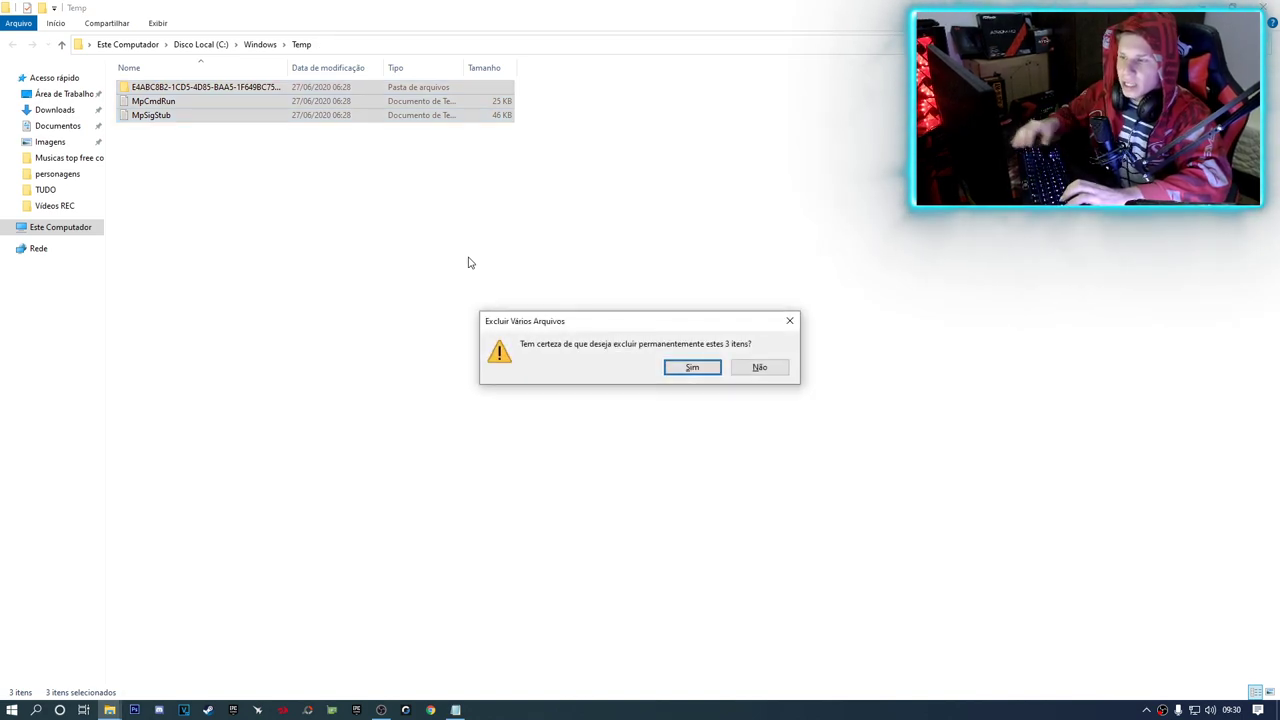
key(Return)
key(super+d)
Open the properties of Counter-Strike: Global Offensive in Steam and enter the launch options -high -novid -freq
right_click(134, 246)
click(175, 286)
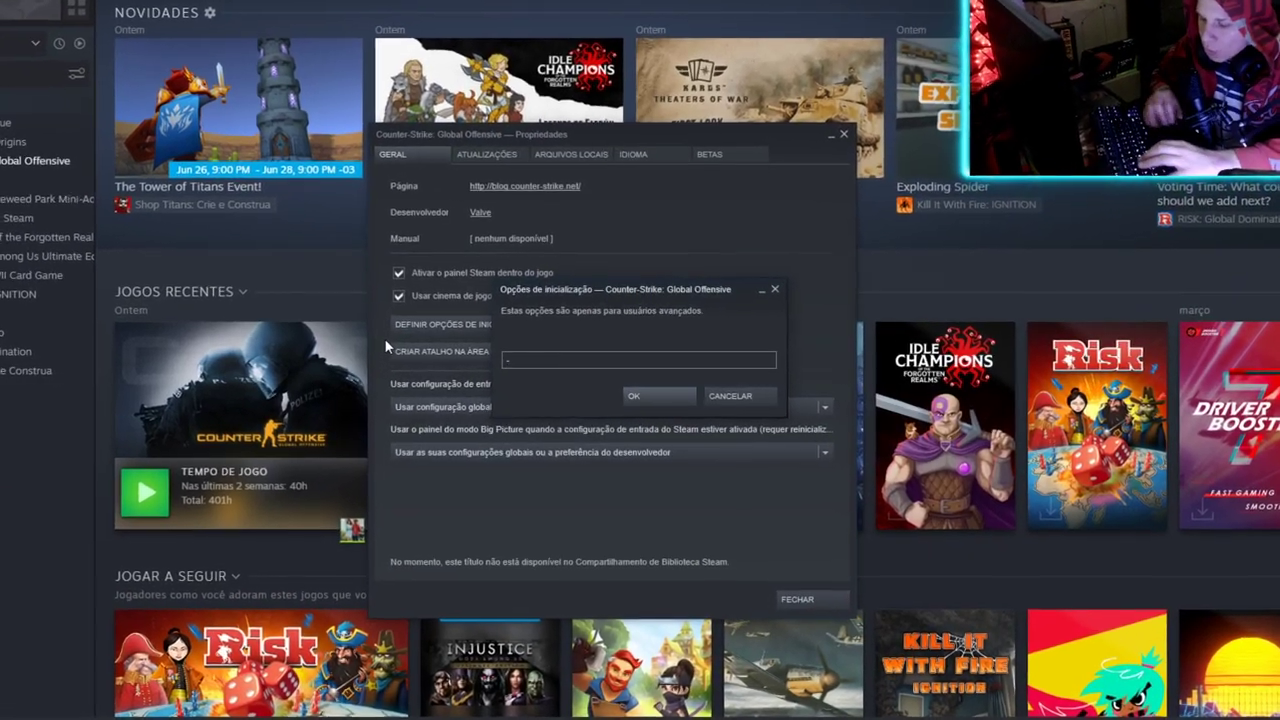
text(-hi)
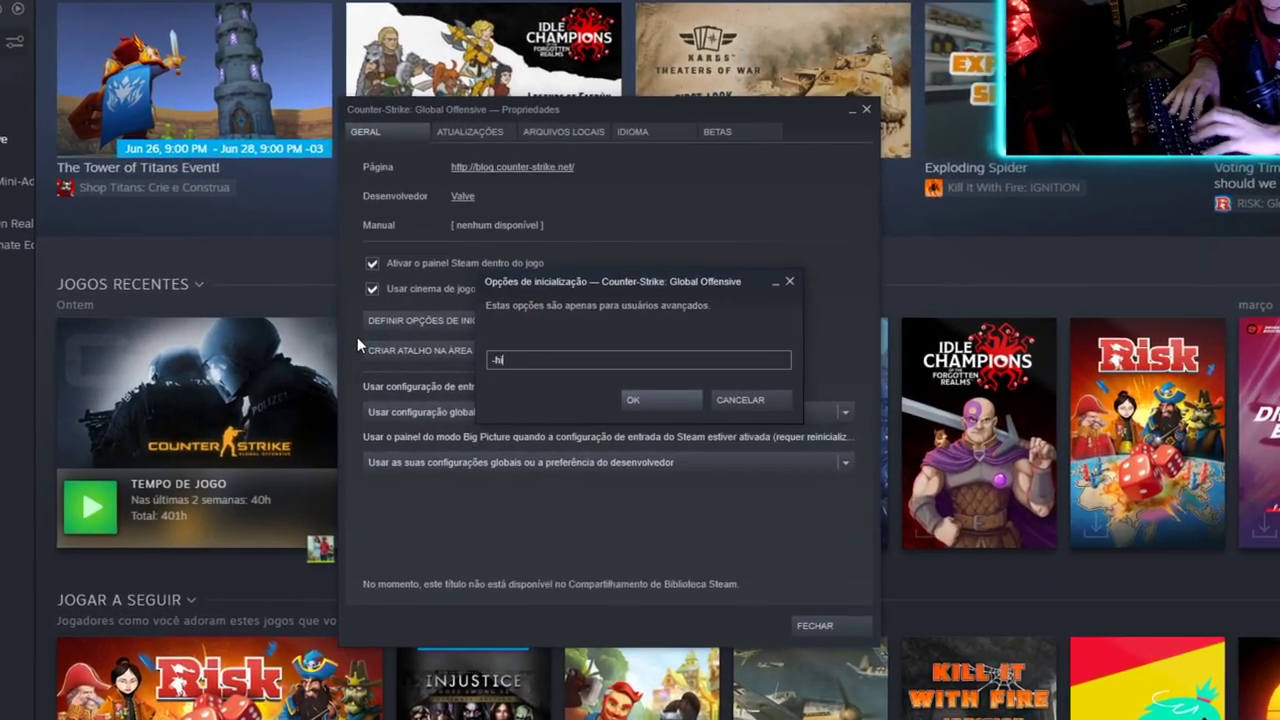
text(gh -novid -freq)
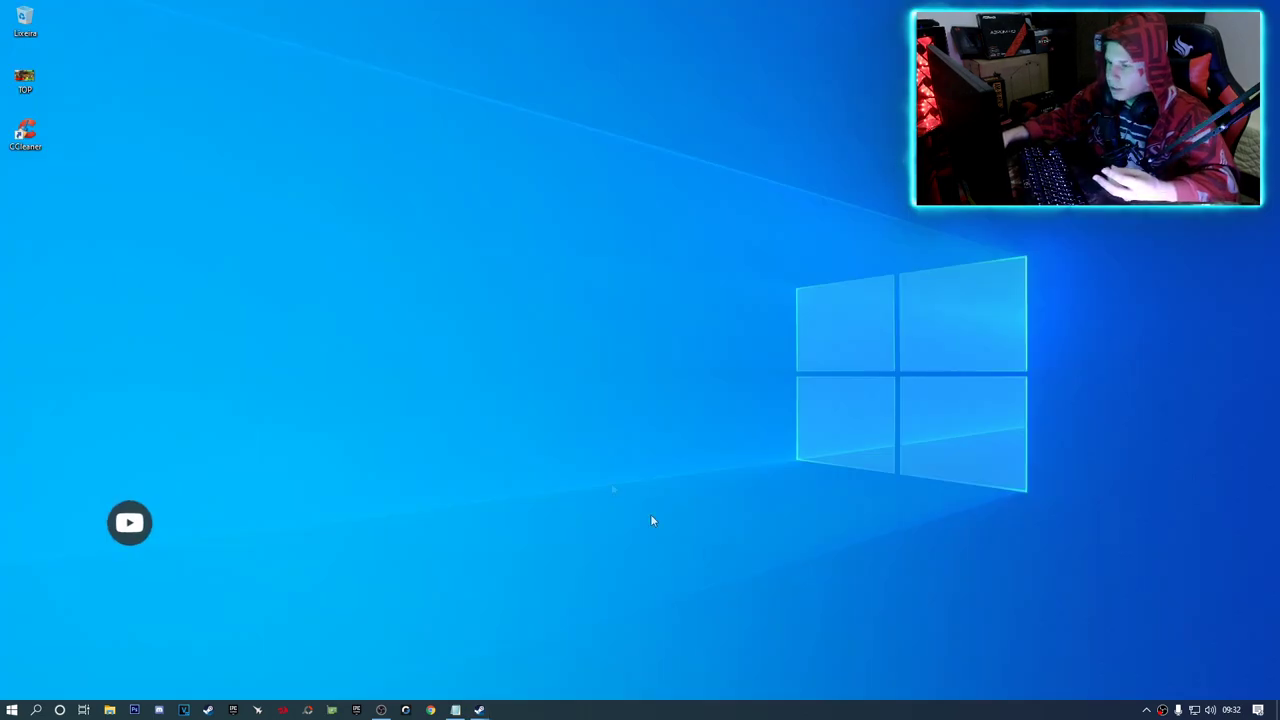
Open the NVIDIA Control Panel from the desktop
right_click(564, 367)
click(609, 516)
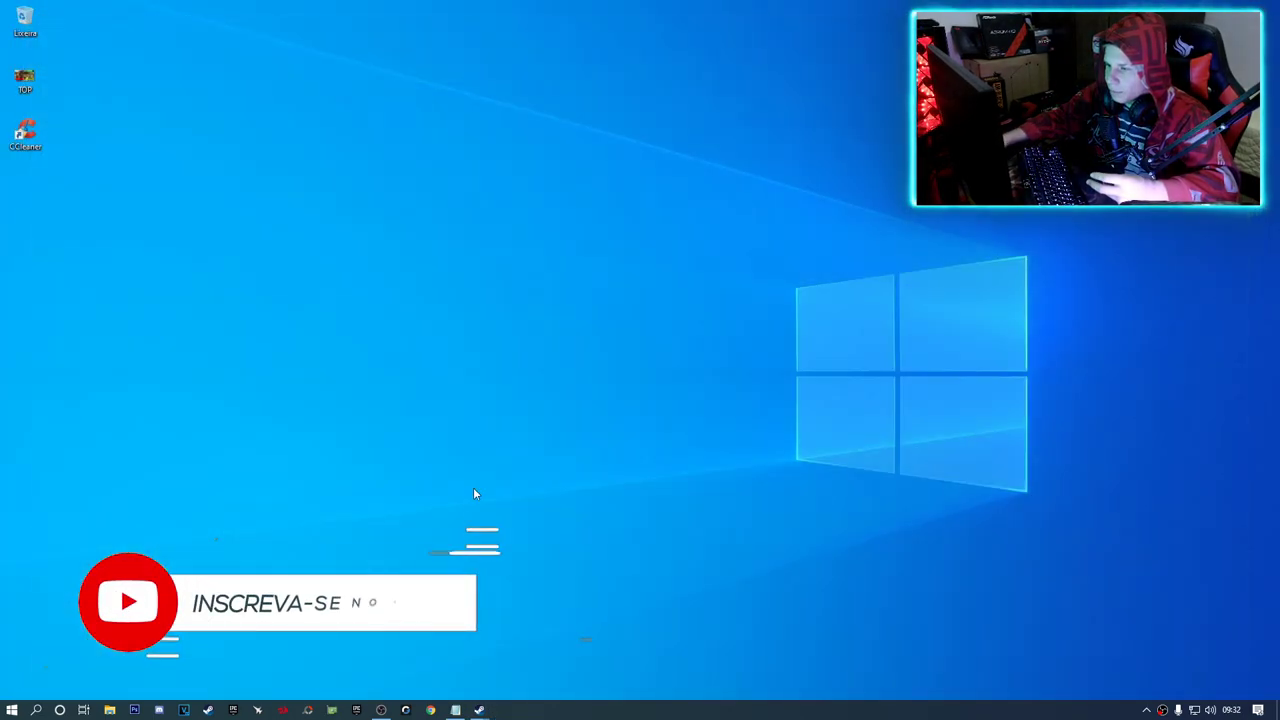
right_click(473, 488)
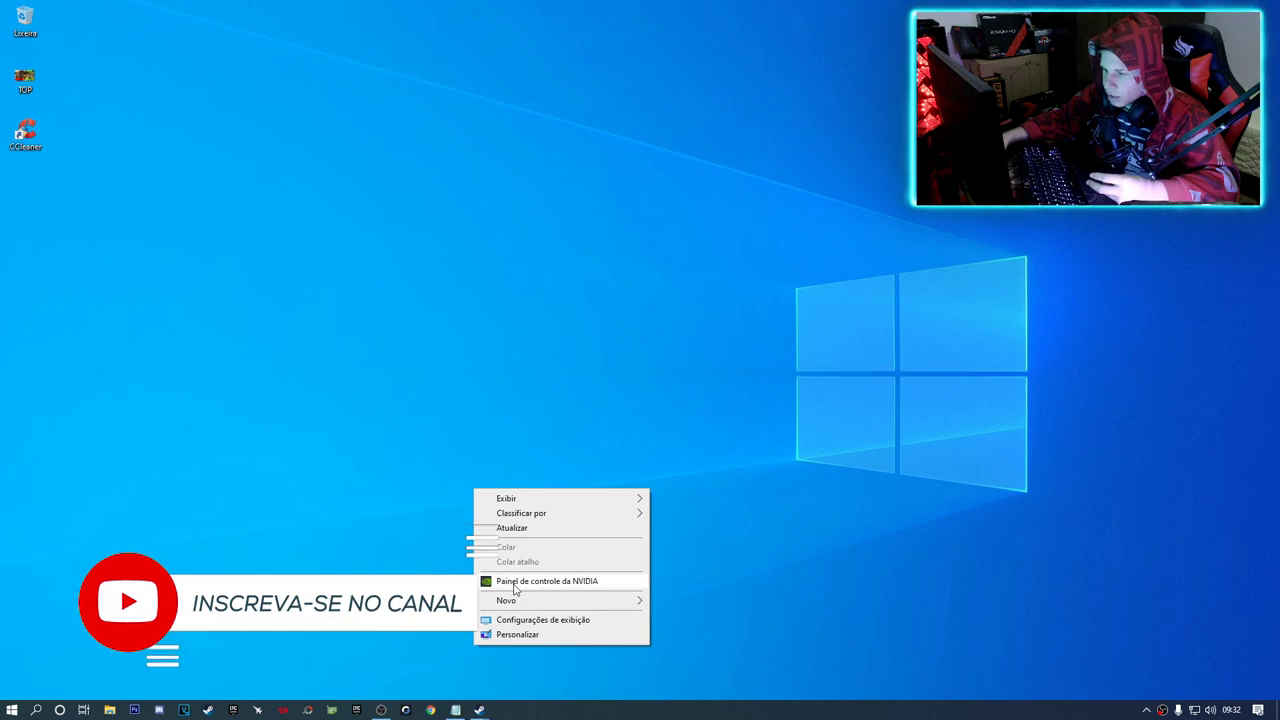
click(514, 584)
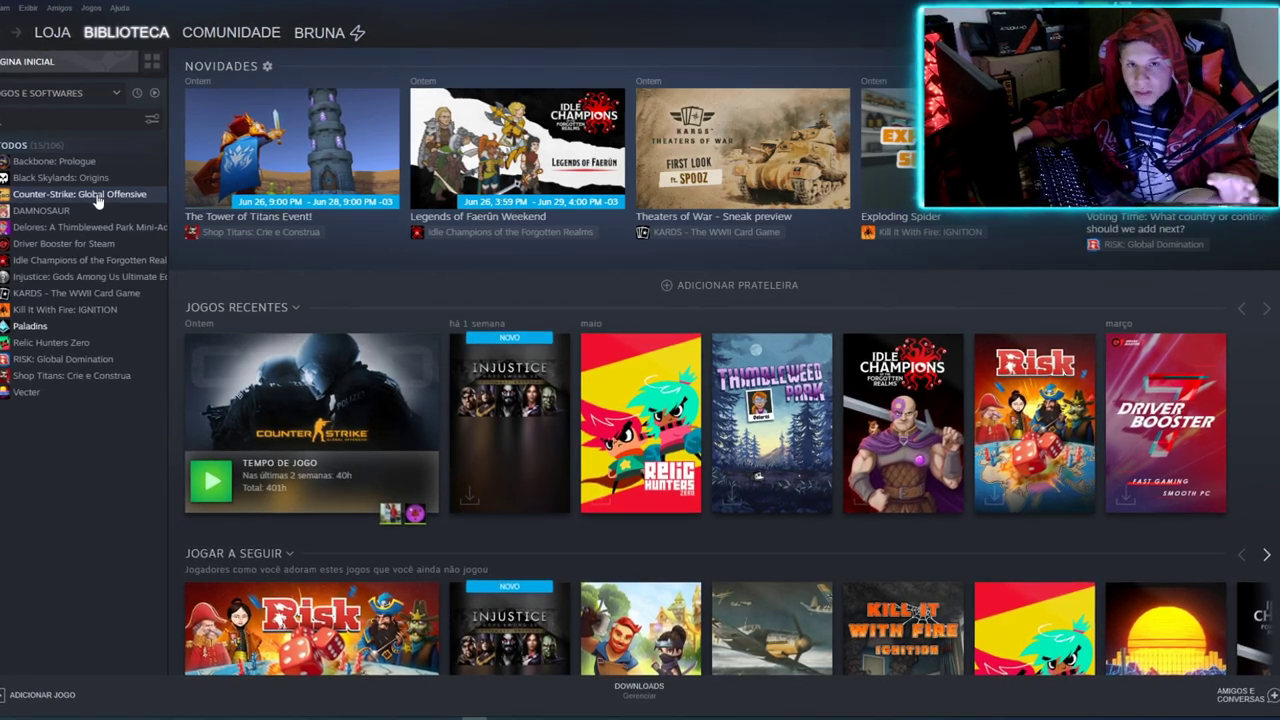
Reopen the Counter-Strike: Global Offensive properties from the Steam library and confirm its launch options
right_click(93, 199)
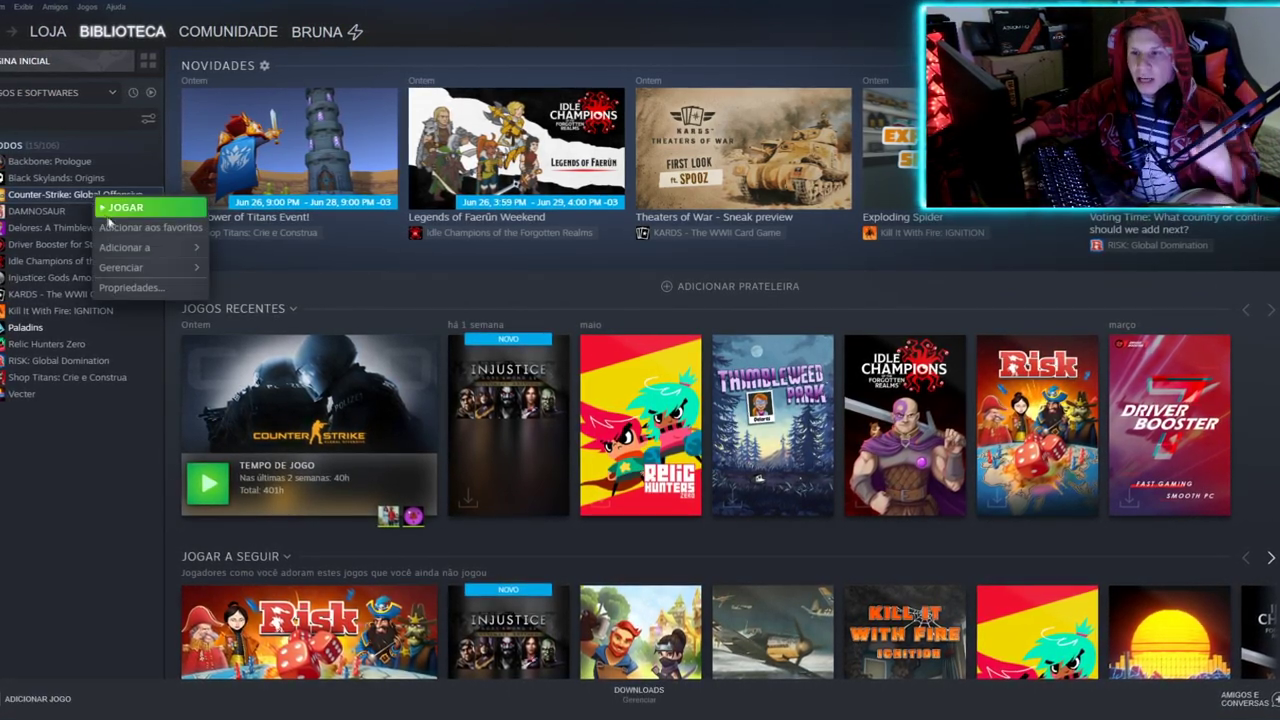
click(125, 289)
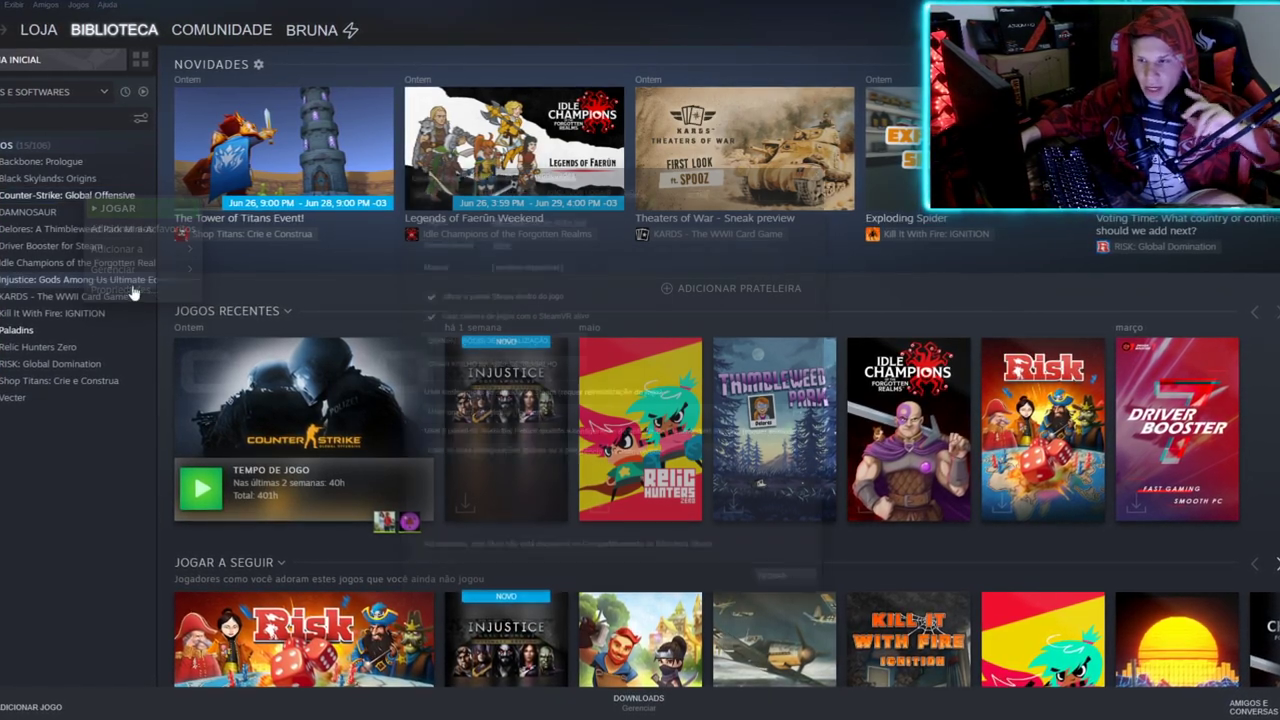
click(470, 340)
key(Return)
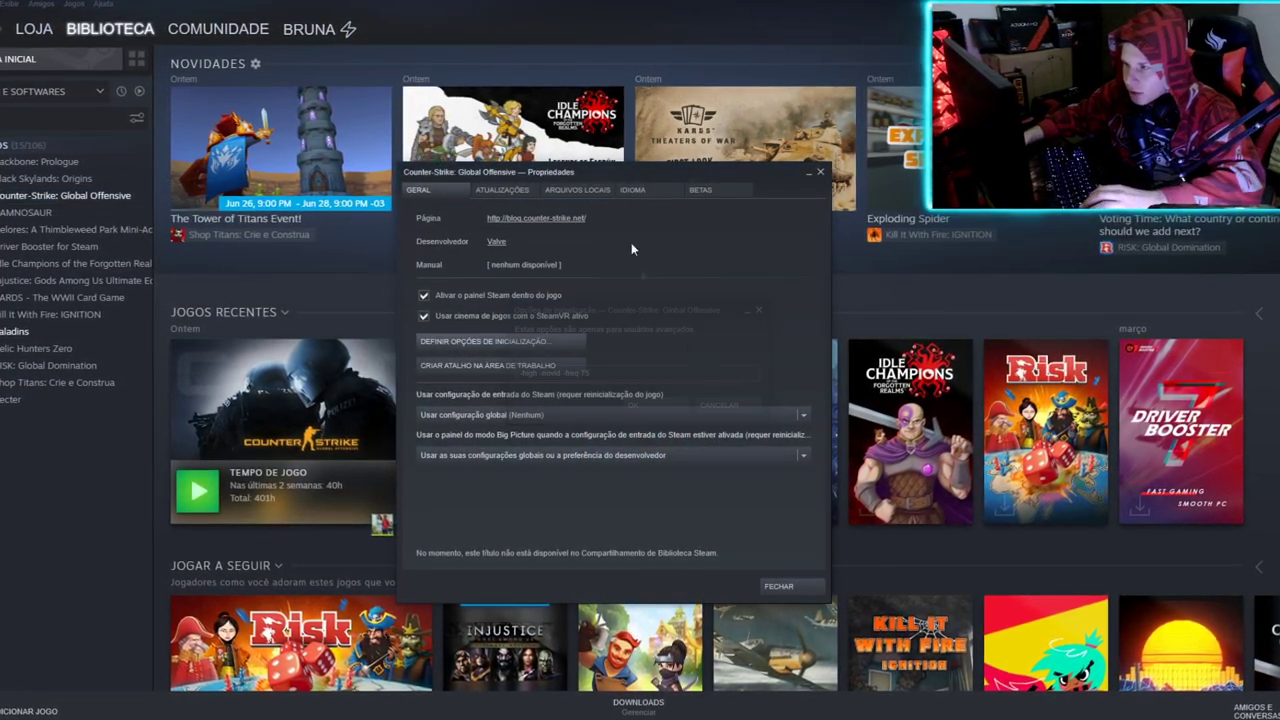
Browse the local files of Counter-Strike: Global Offensive and open the csgo\panorama folder
click(575, 192)
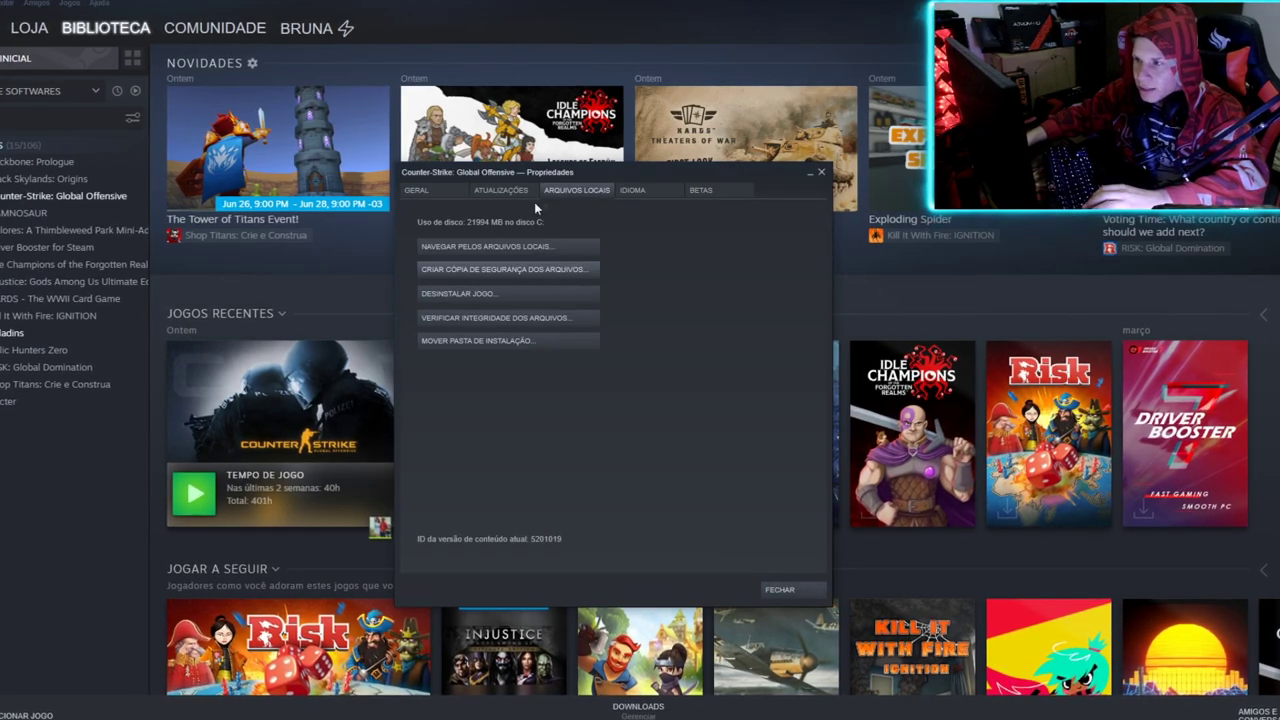
click(540, 247)
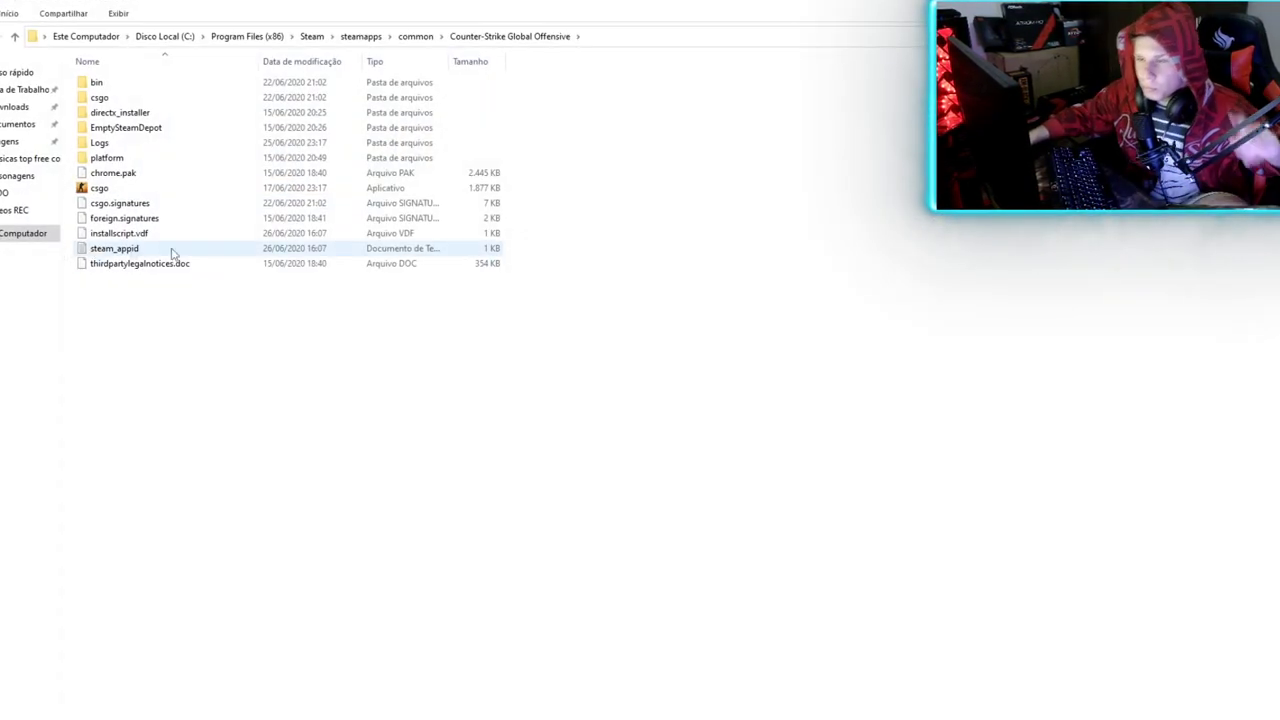
double_click(101, 97)
double_click(115, 190)
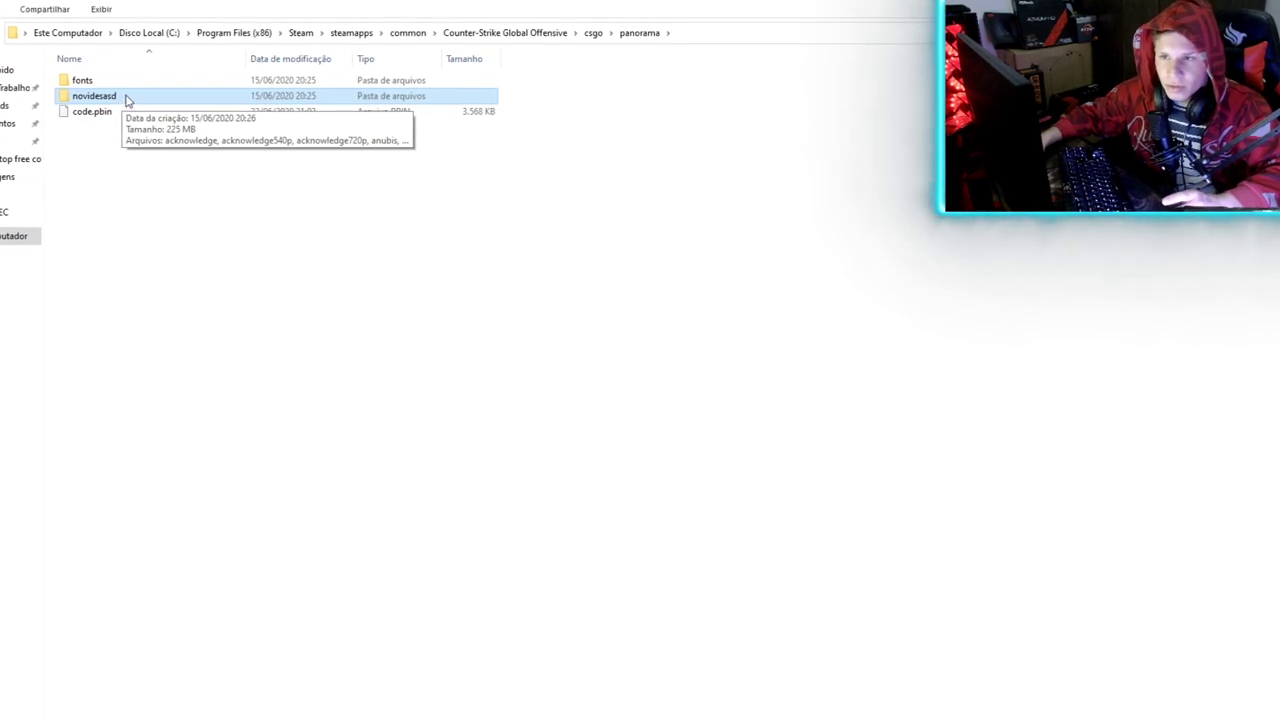
Rename the novidesasd folder in panorama as asdasda and go back to the csgo folder
right_click(126, 97)
click(183, 405)
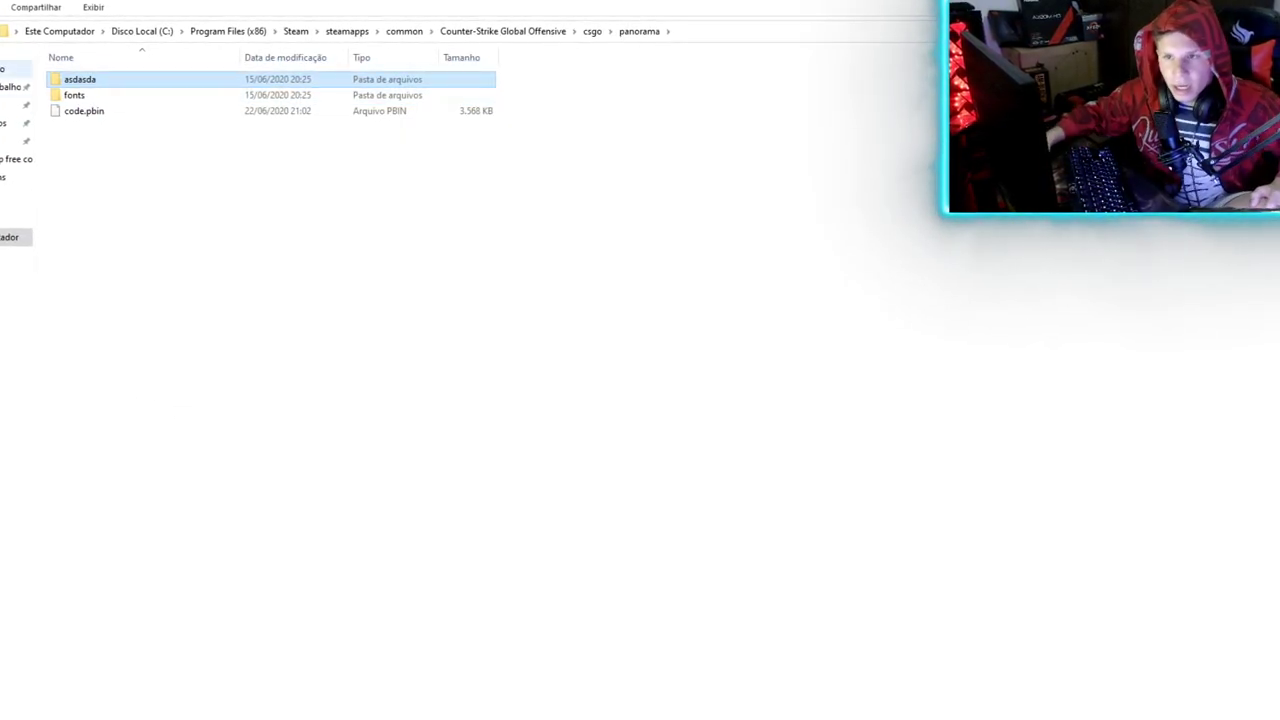
key(BackSpace)
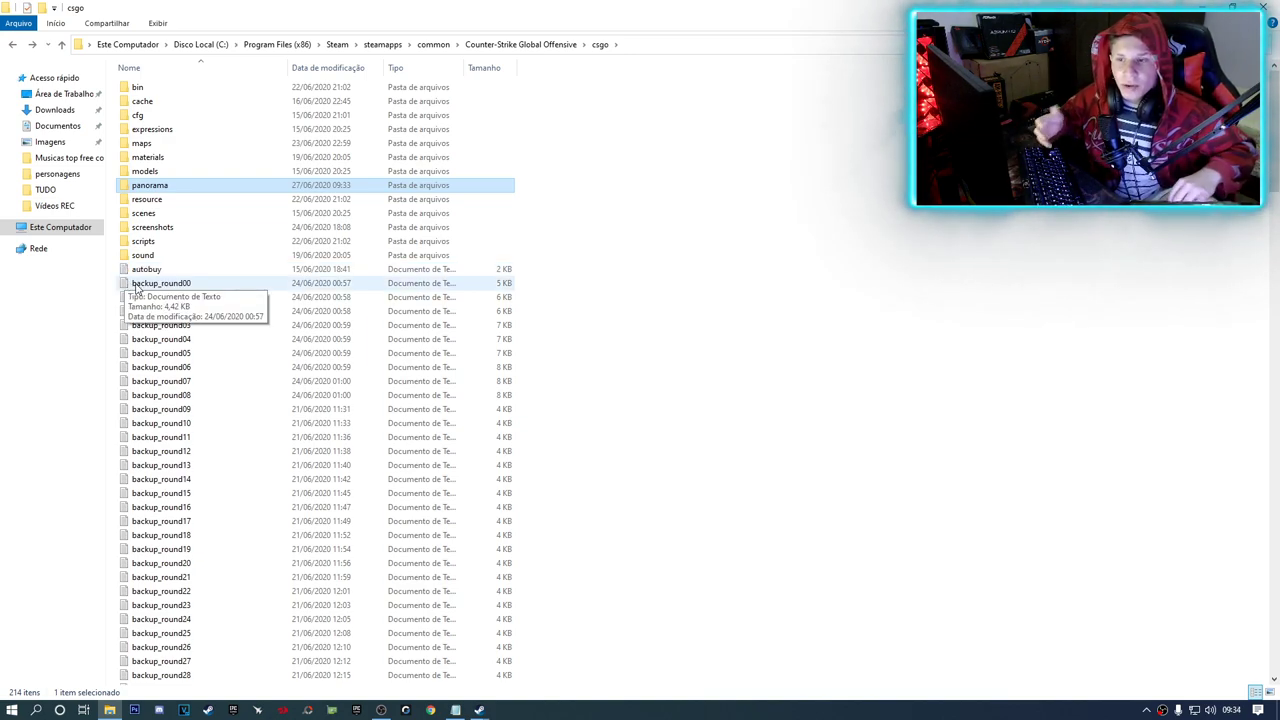
Open the userdata folder in the Steam installation directory and select the account folders inside it
click(337, 44)
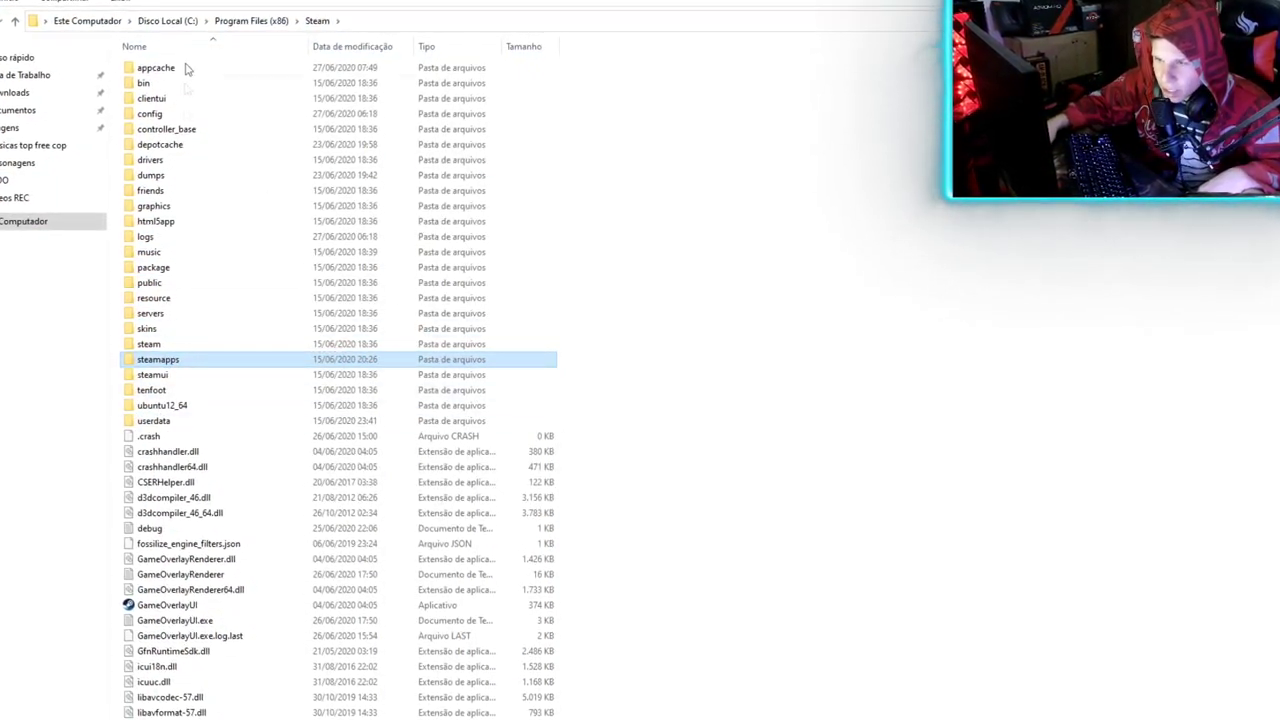
double_click(141, 424)
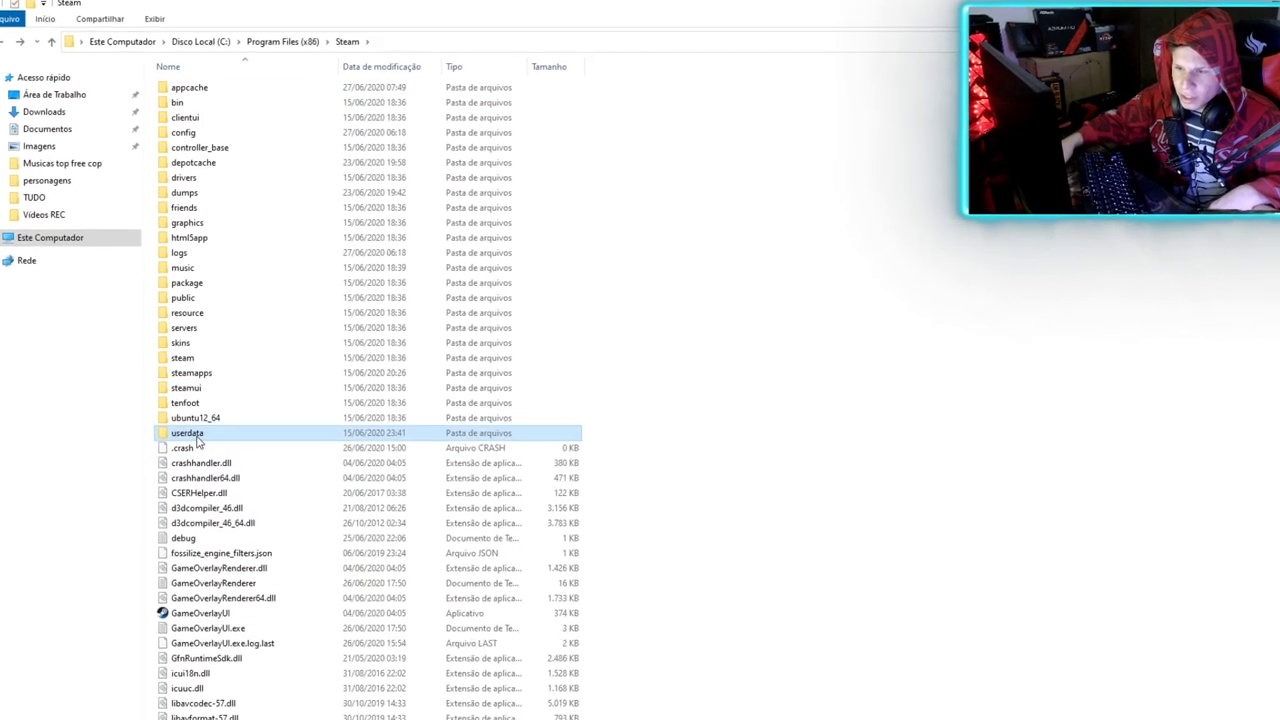
double_click(185, 428)
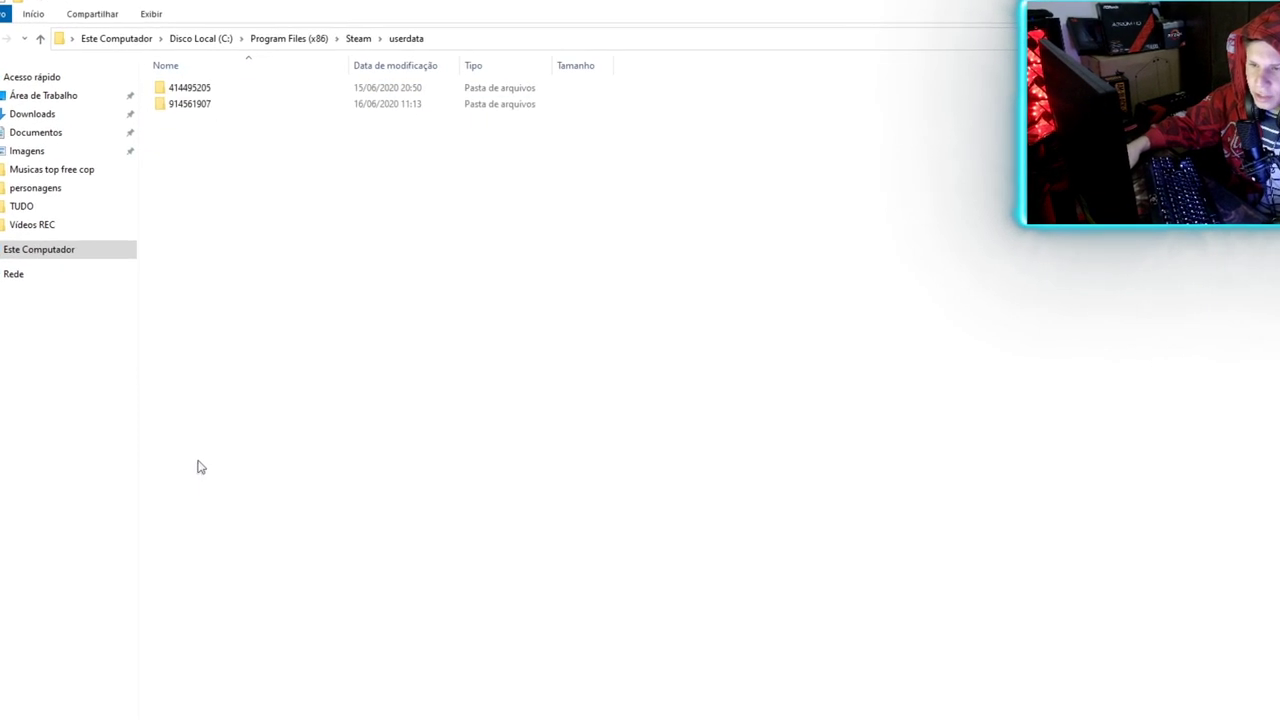
drag(195, 154, 186, 92)
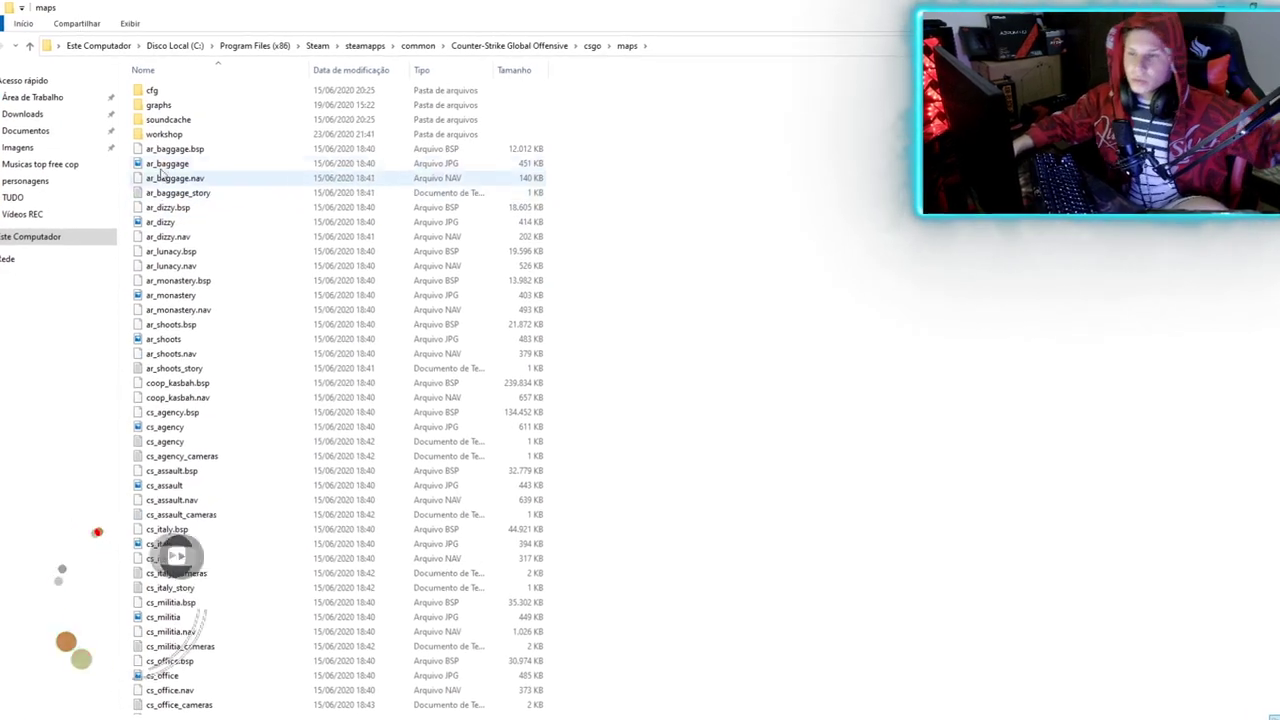
Look into the workshop folder within the game's maps folder and return to the csgo folder
double_click(168, 138)
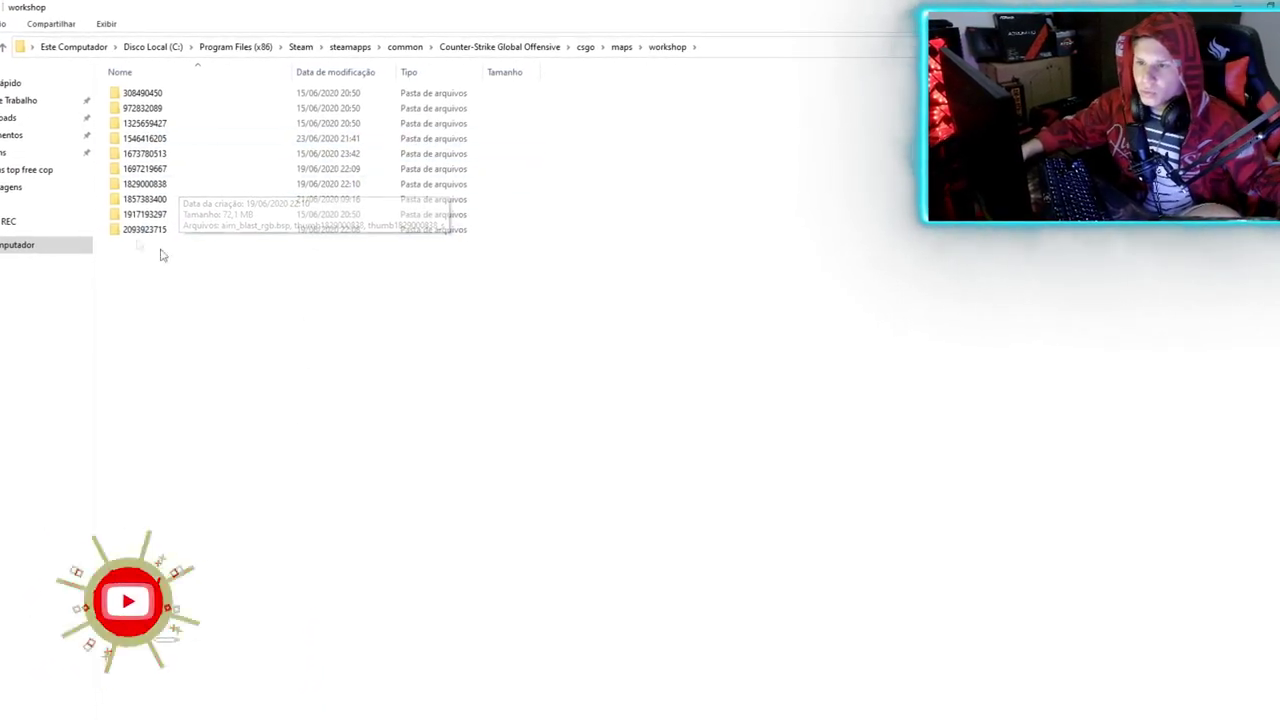
key(BackSpace)
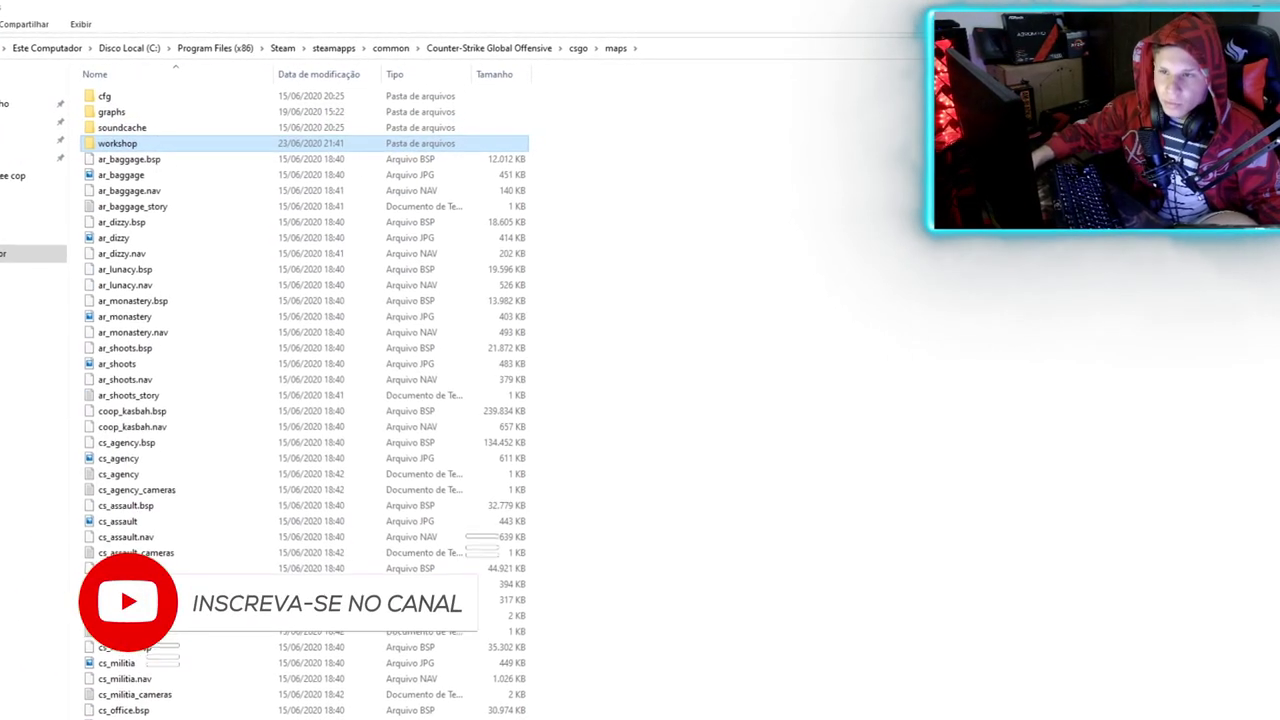
key(BackSpace)
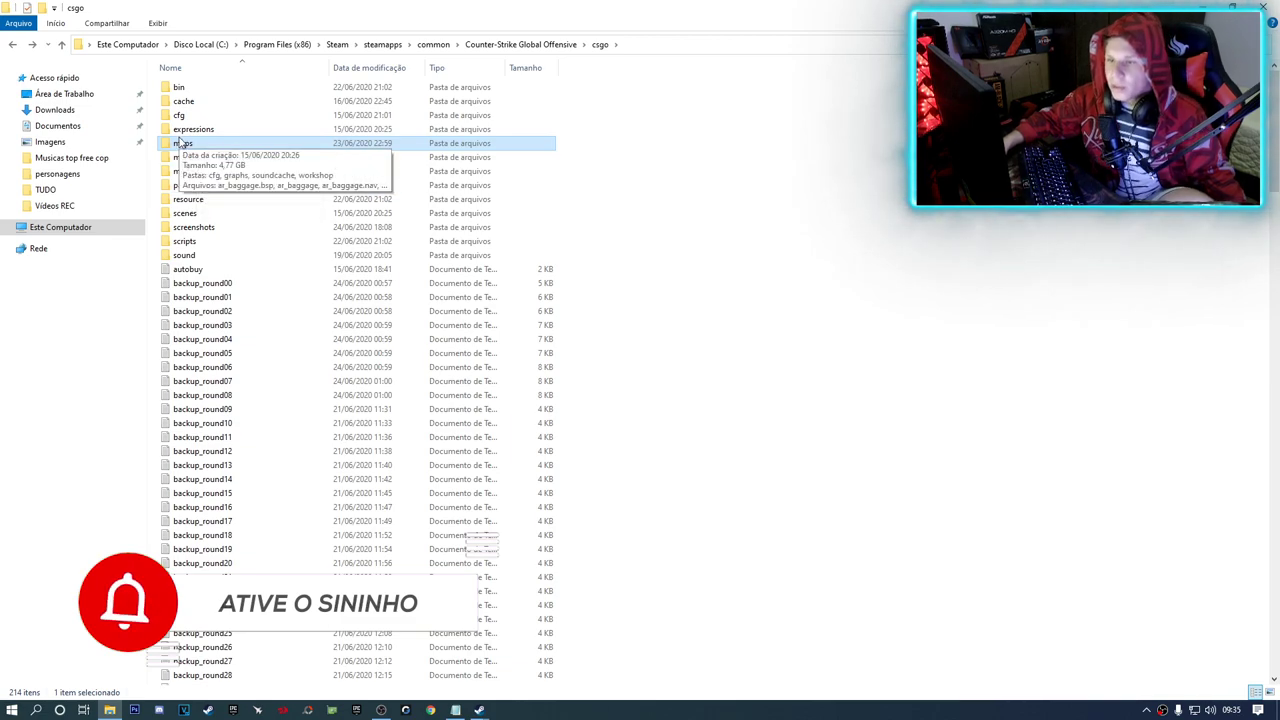
Open csgo\maps\workshop and permanently delete all the downloaded workshop map folders
double_click(198, 146)
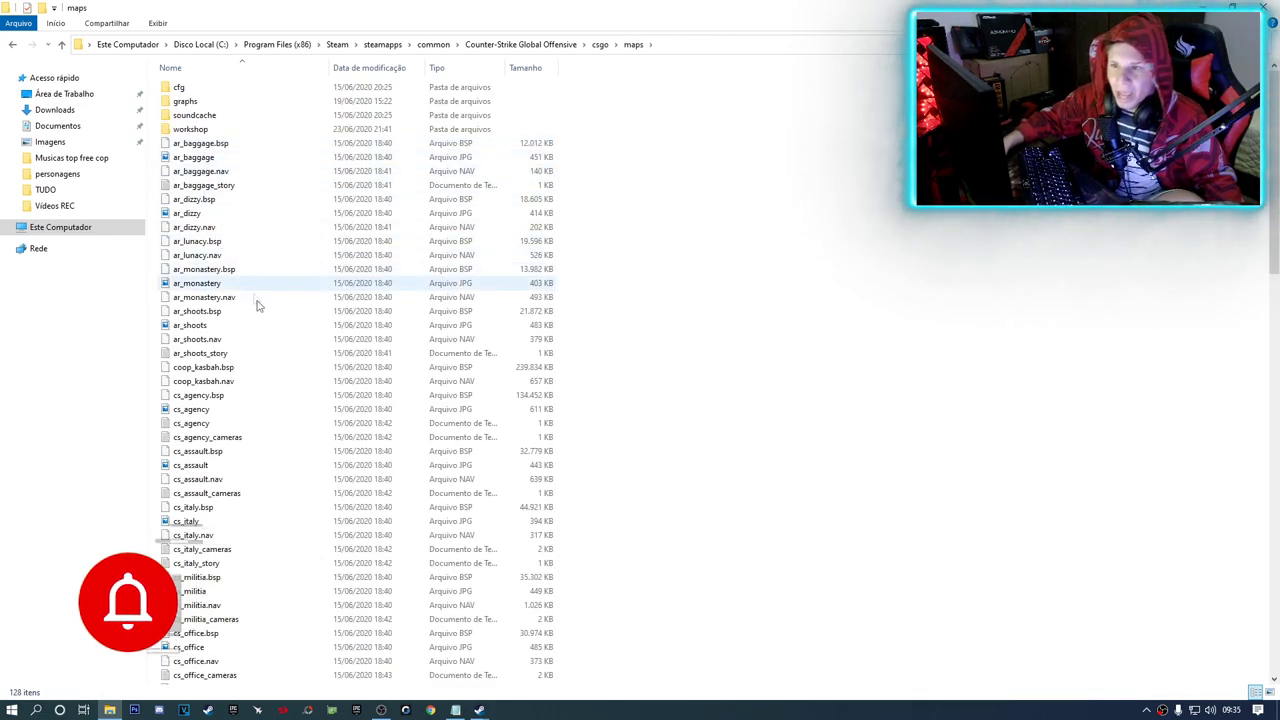
double_click(193, 129)
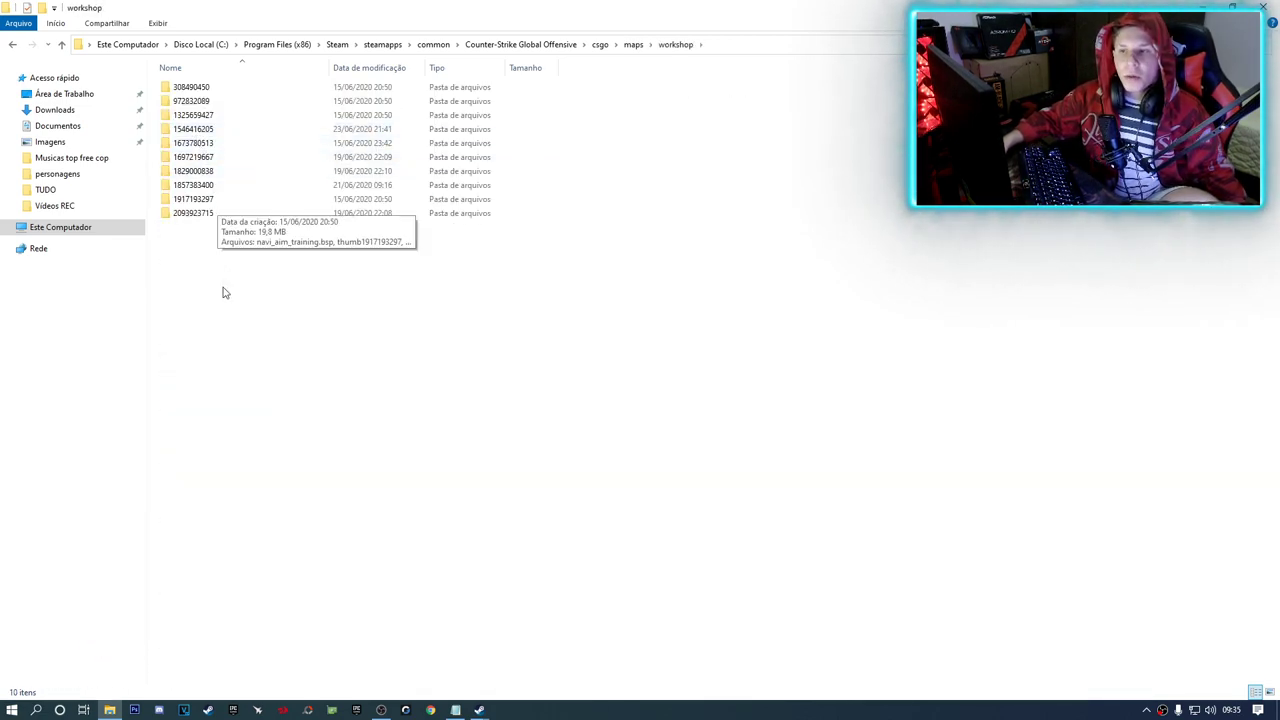
drag(223, 283, 221, 25)
key(Delete)
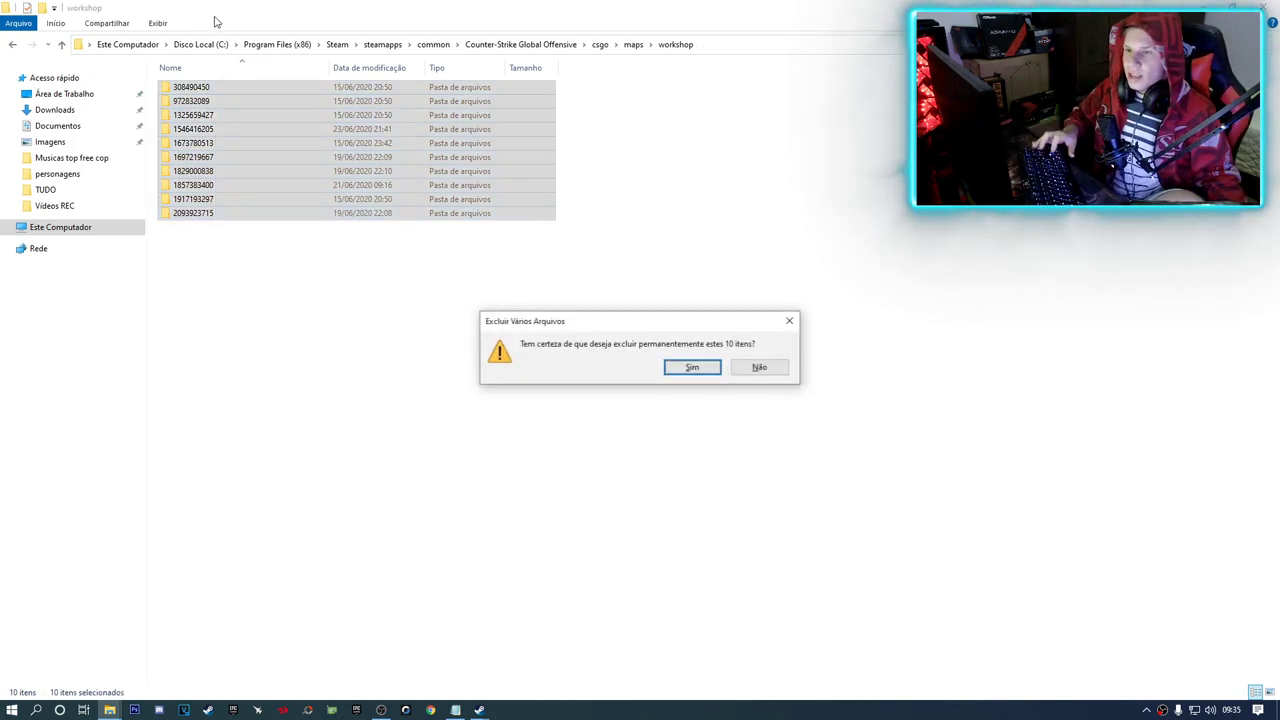
key(Return)
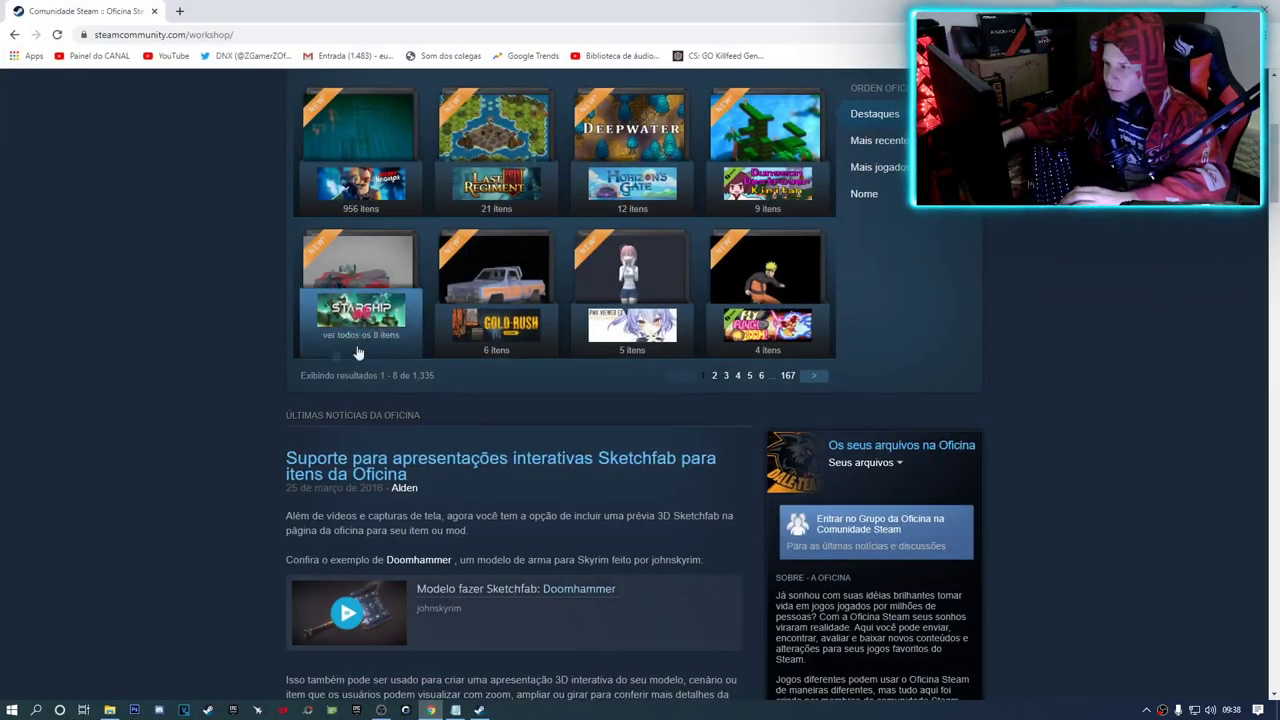
Sort the Steam Workshop by most played, open the Counter-Strike: Global Offensive workshop and show its subscribed items
scroll(527, 378, up, 1)
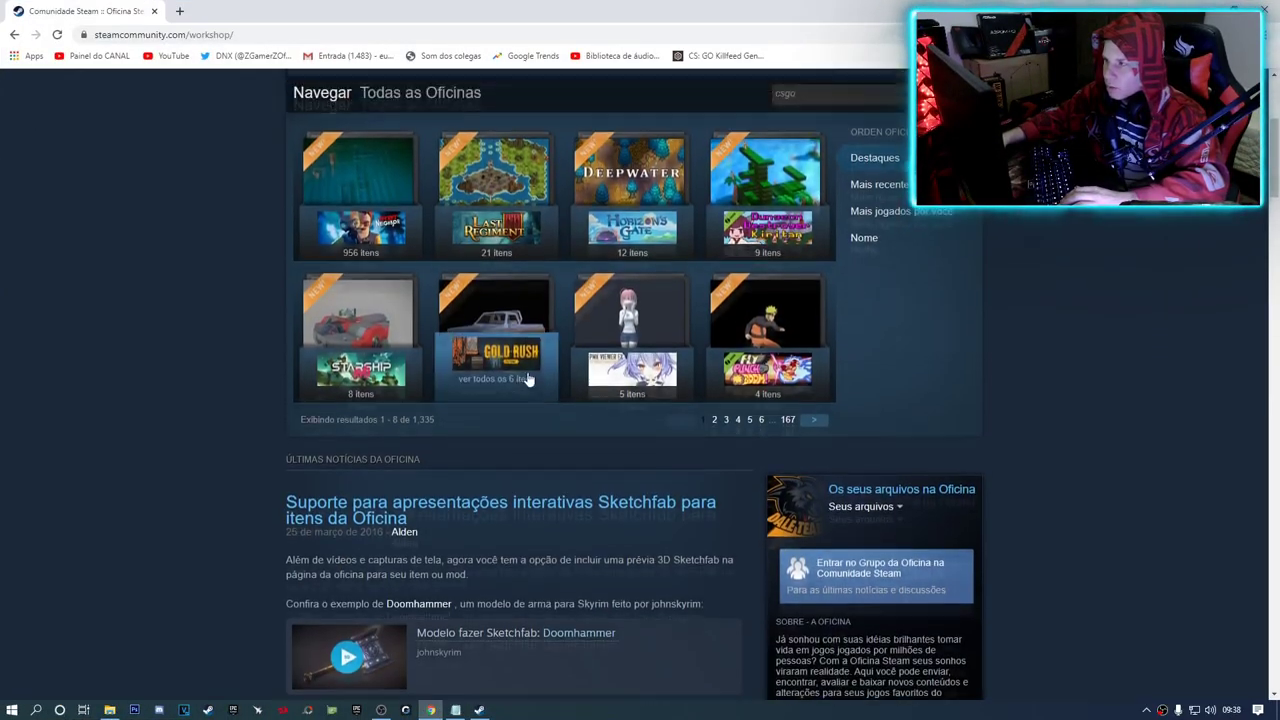
scroll(194, 371, up, 3)
scroll(186, 417, down, 1)
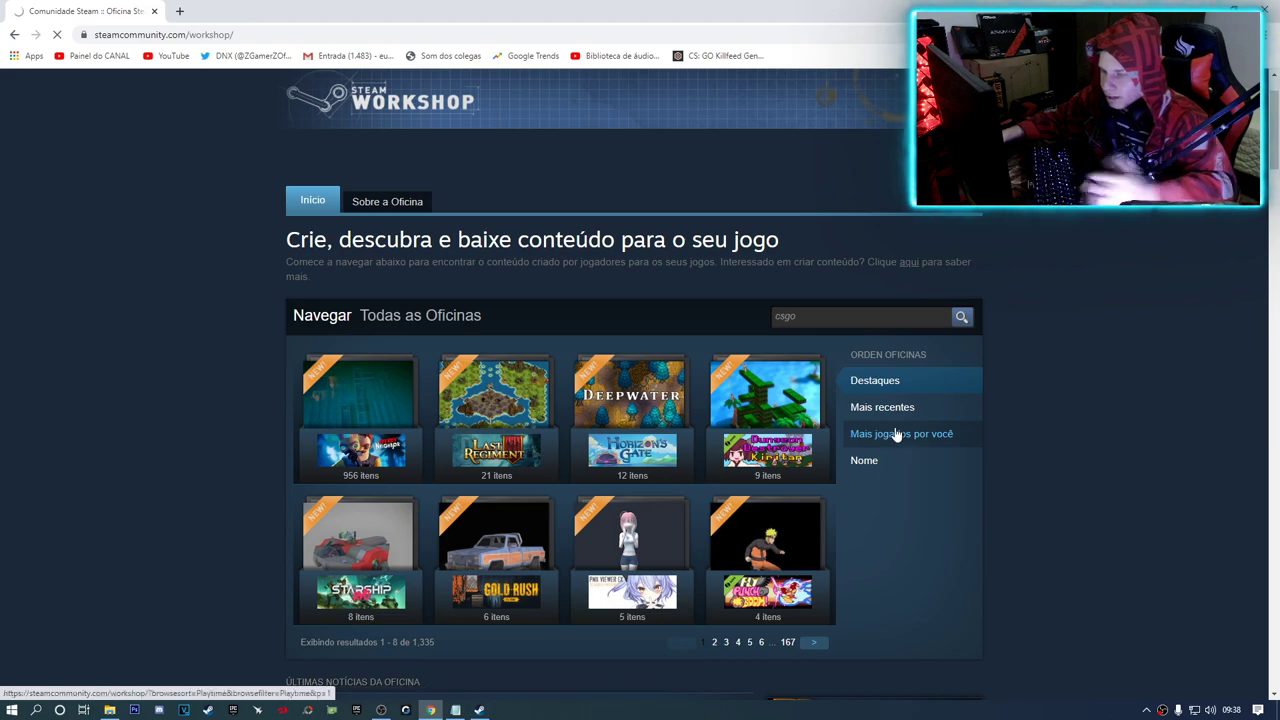
scroll(251, 443, down, 2)
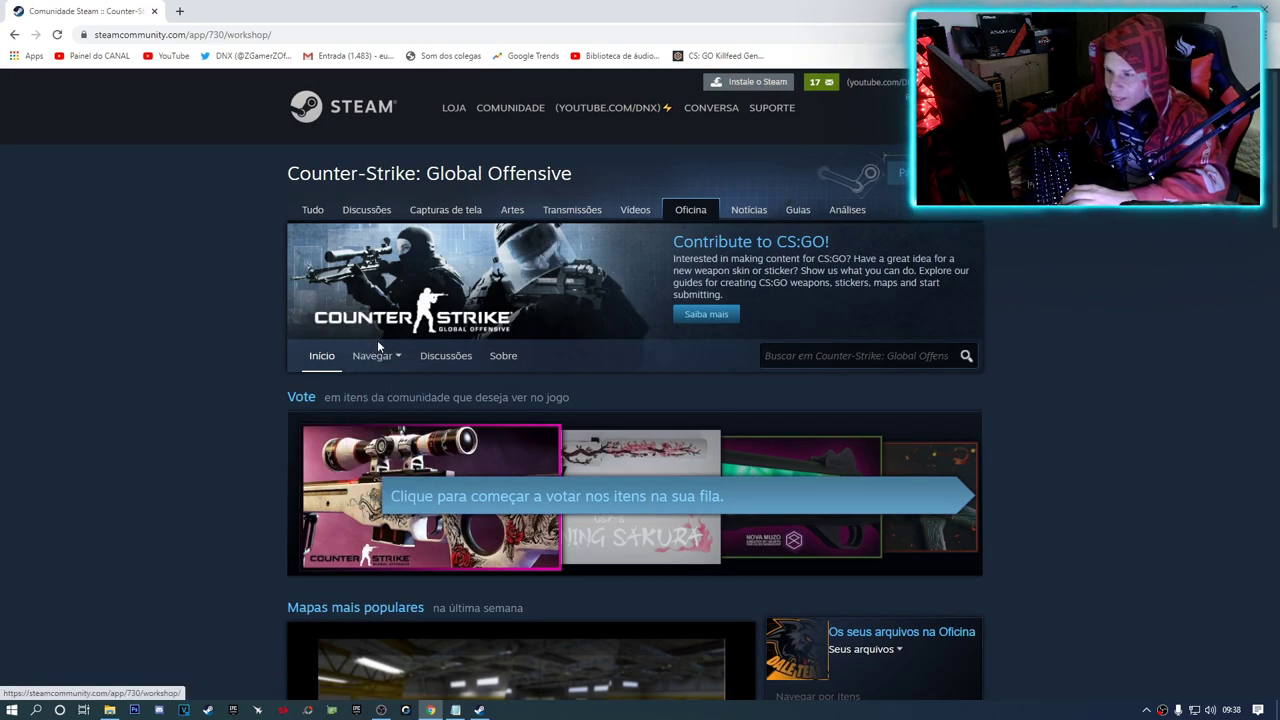
mouse_move(380, 360)
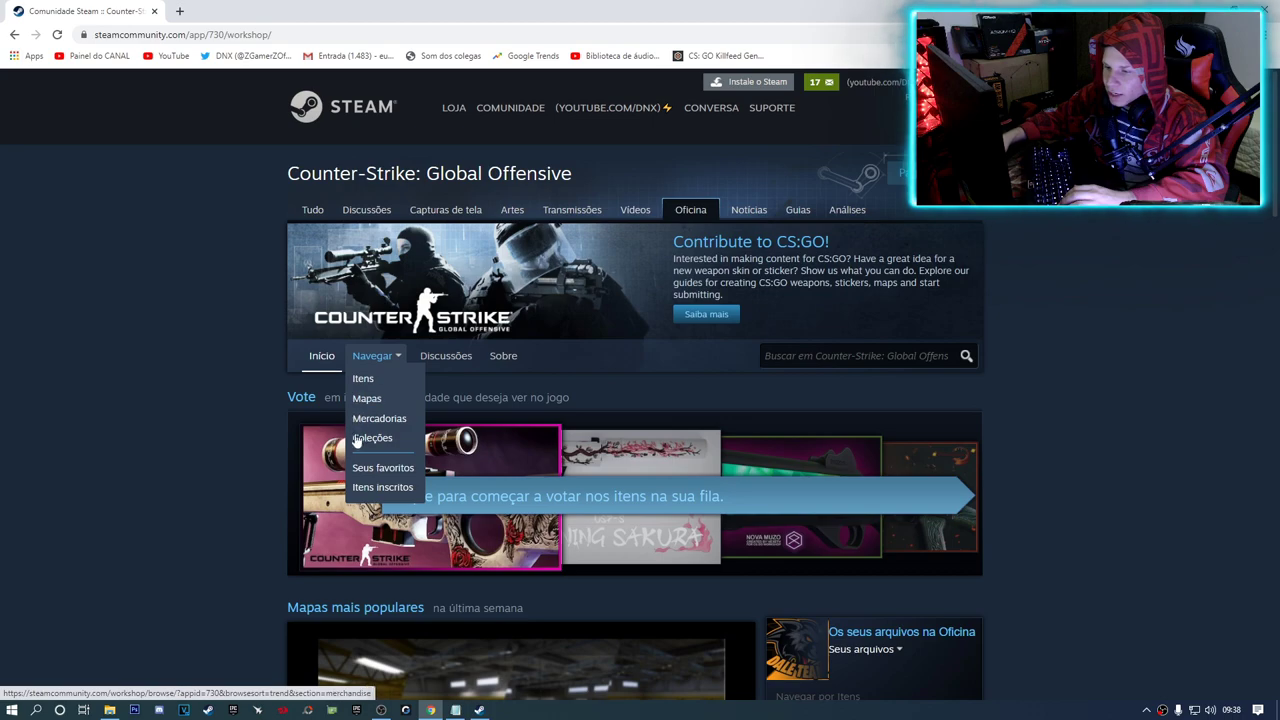
click(376, 486)
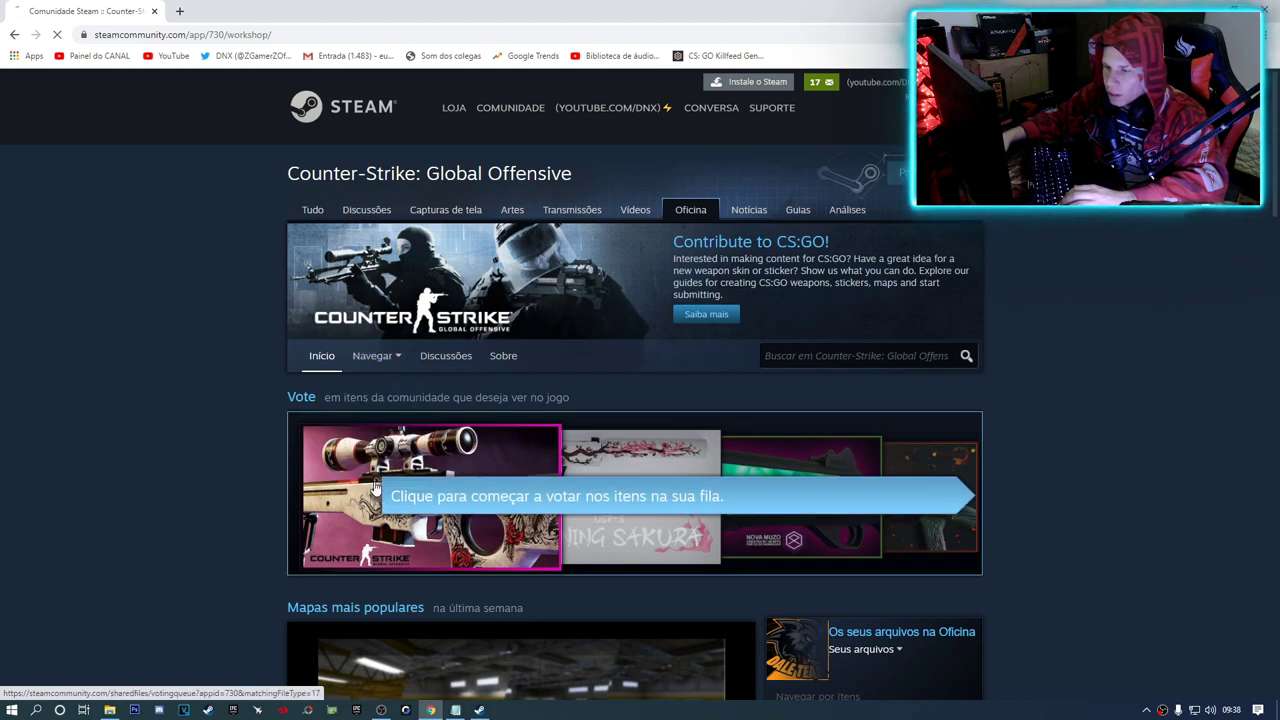
Cancel the subscription to the crashz' Crosshair Generator v3 workshop item
scroll(500, 410, down, 1)
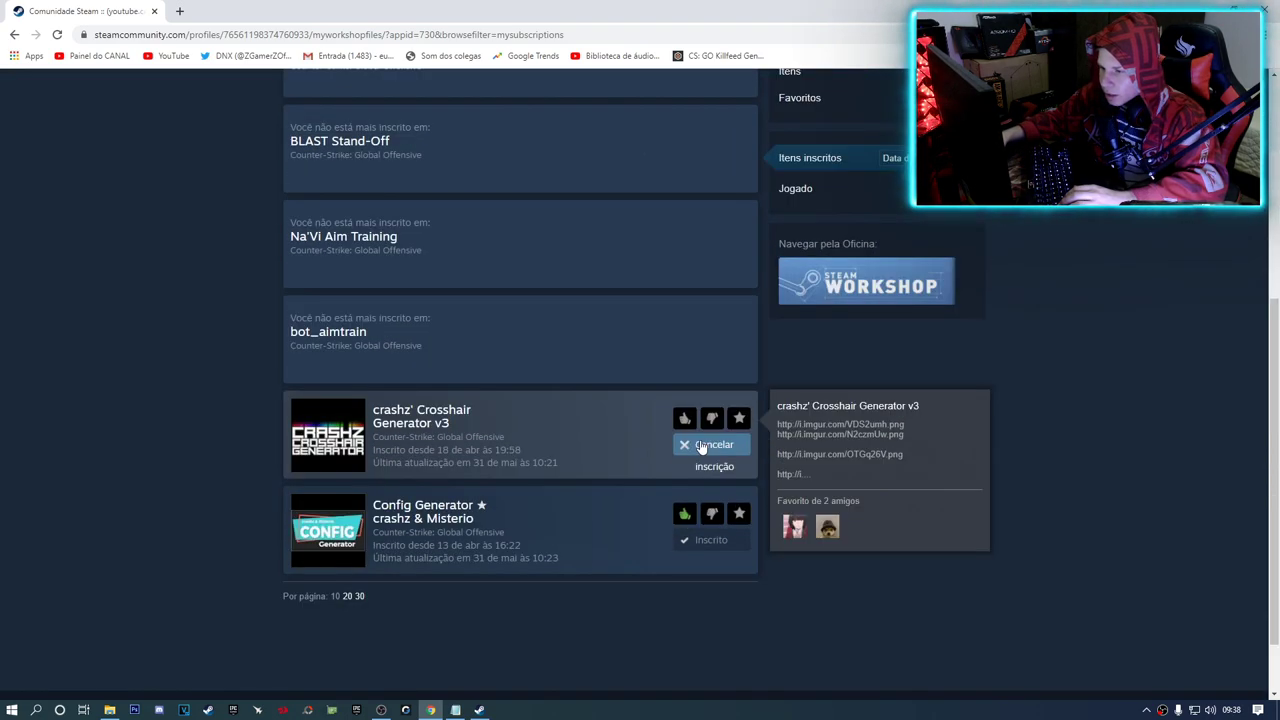
click(706, 448)
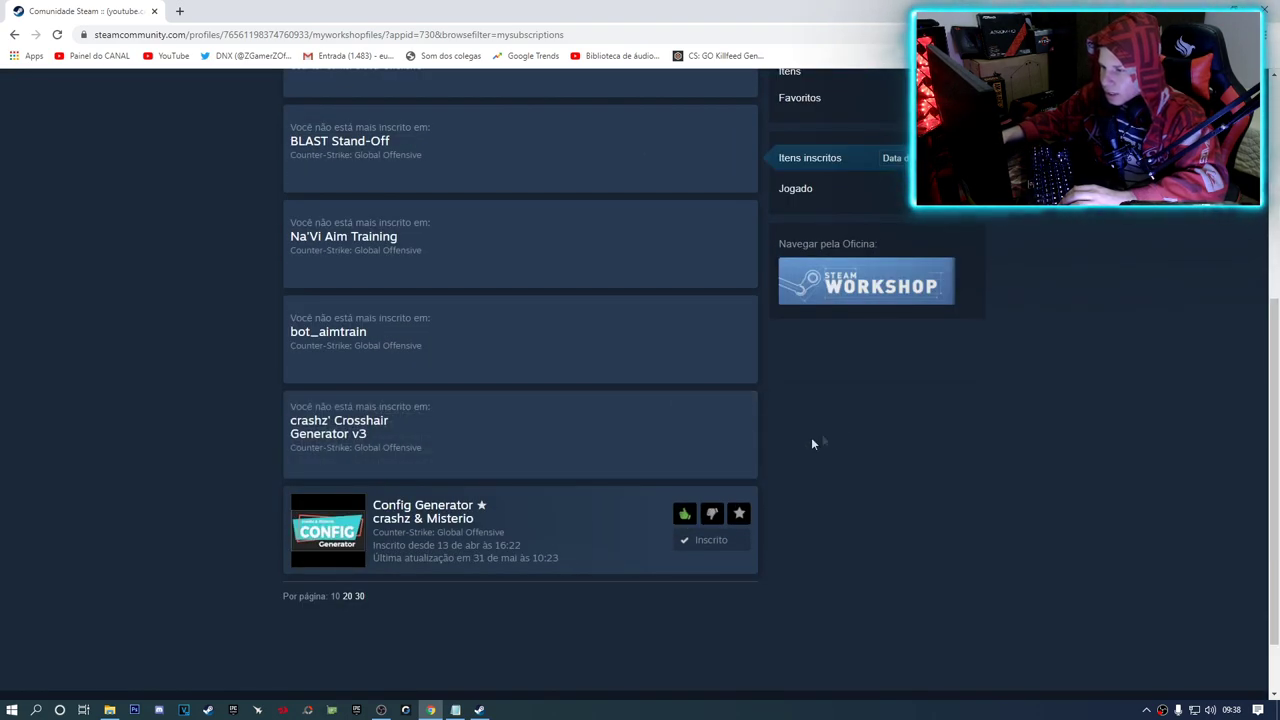